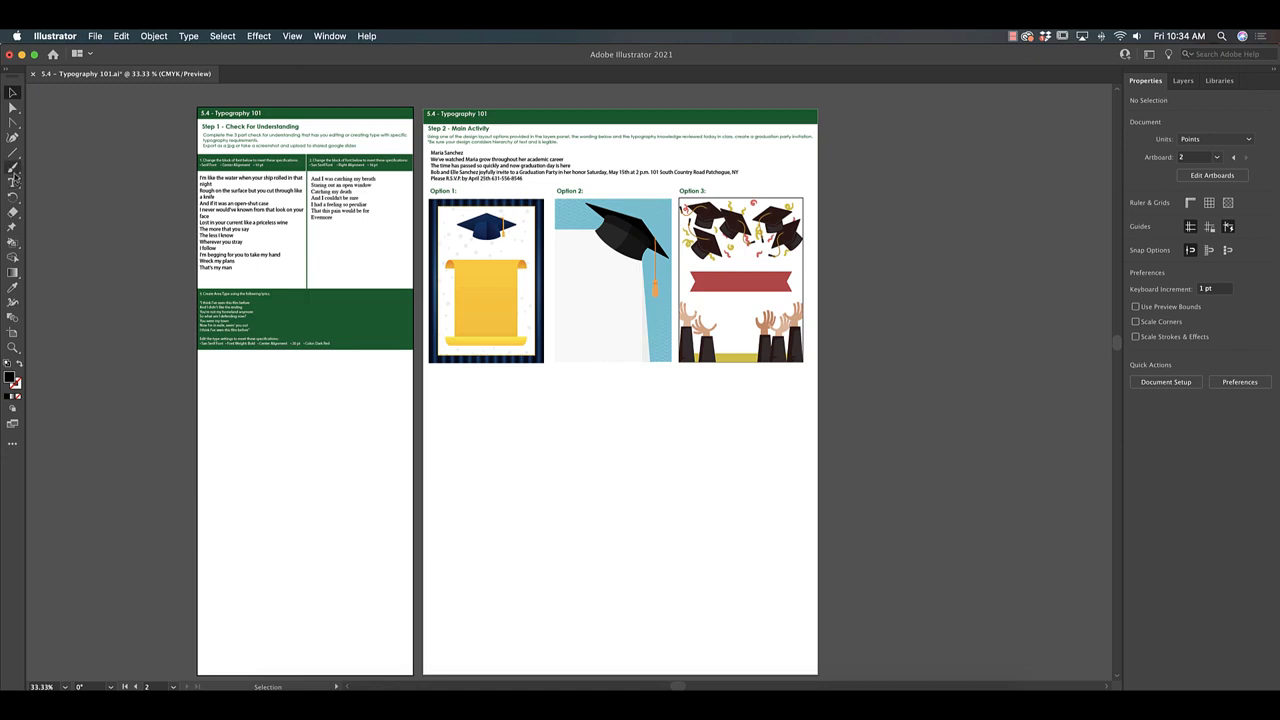
# Examine the Step 1 typography specifications and the letterforms in the two lyrics blocks up close.
pyautogui.click(15, 187)
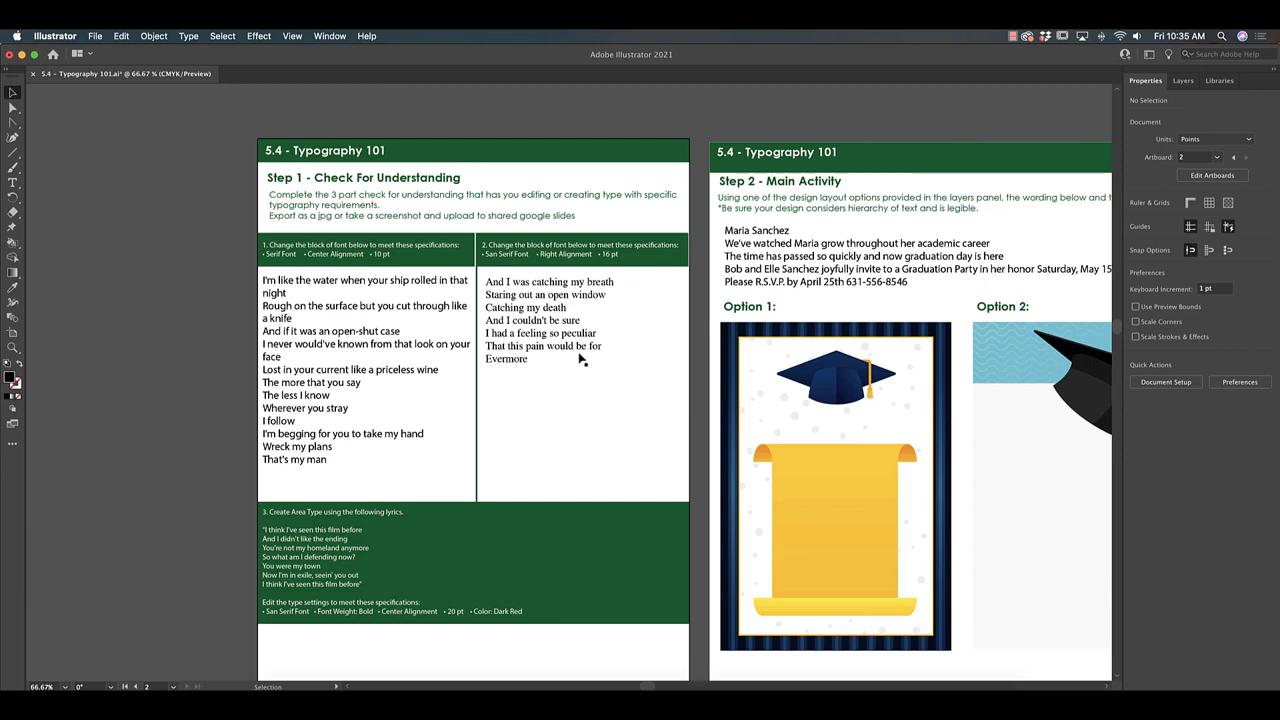
pyautogui.press('super+=')
pyautogui.press('space')
pyautogui.moveTo(500, 263); pyautogui.dragTo(491, 287)
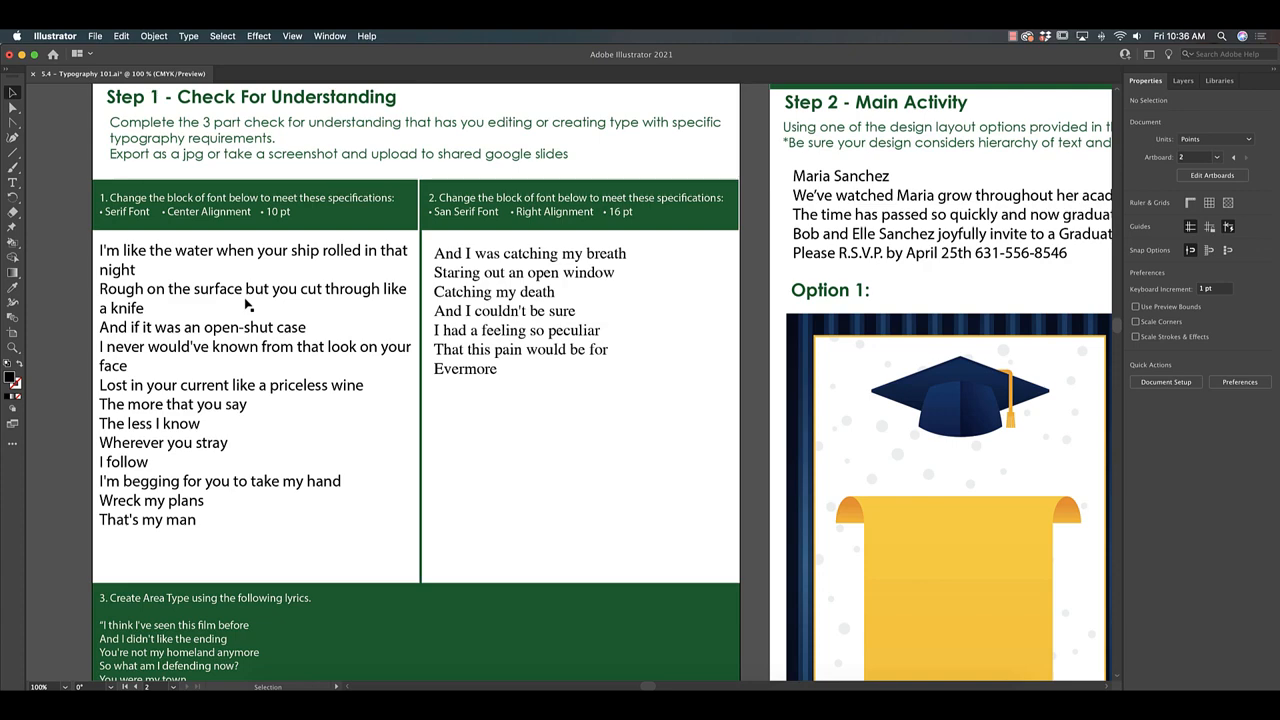
pyautogui.press('super+equal')
pyautogui.press('super+equal')
pyautogui.press('super+equal')
pyautogui.press('super+equal')
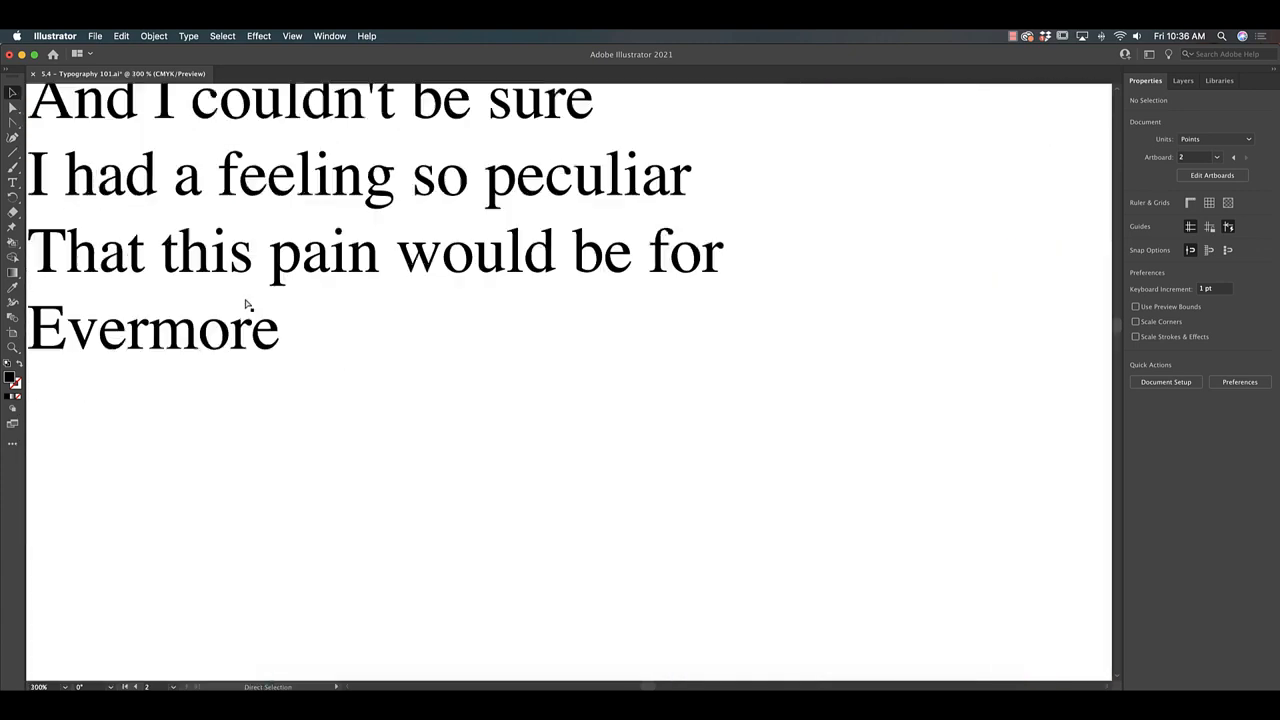
pyautogui.moveTo(245, 304); pyautogui.dragTo(388, 418)
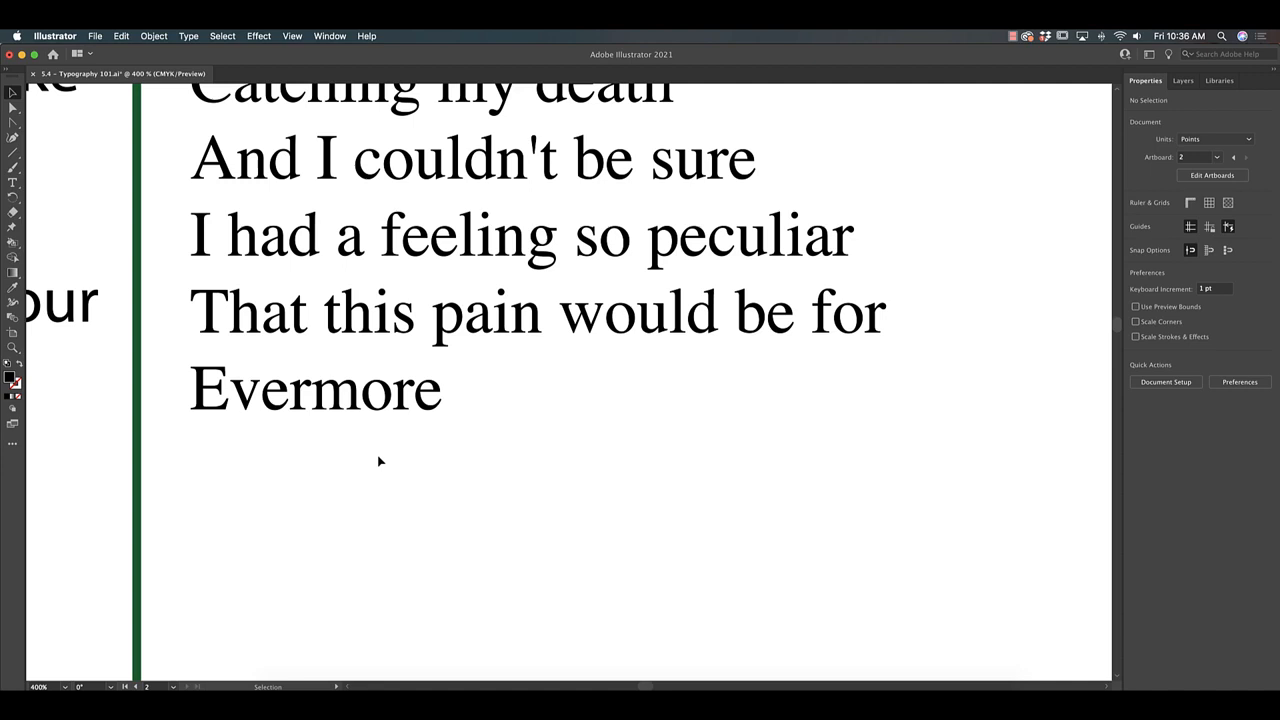
# Circle the serifs on the E of "Evermore" with red strokes using the 5 pt Round paintbrush.
pyautogui.click(12, 167)
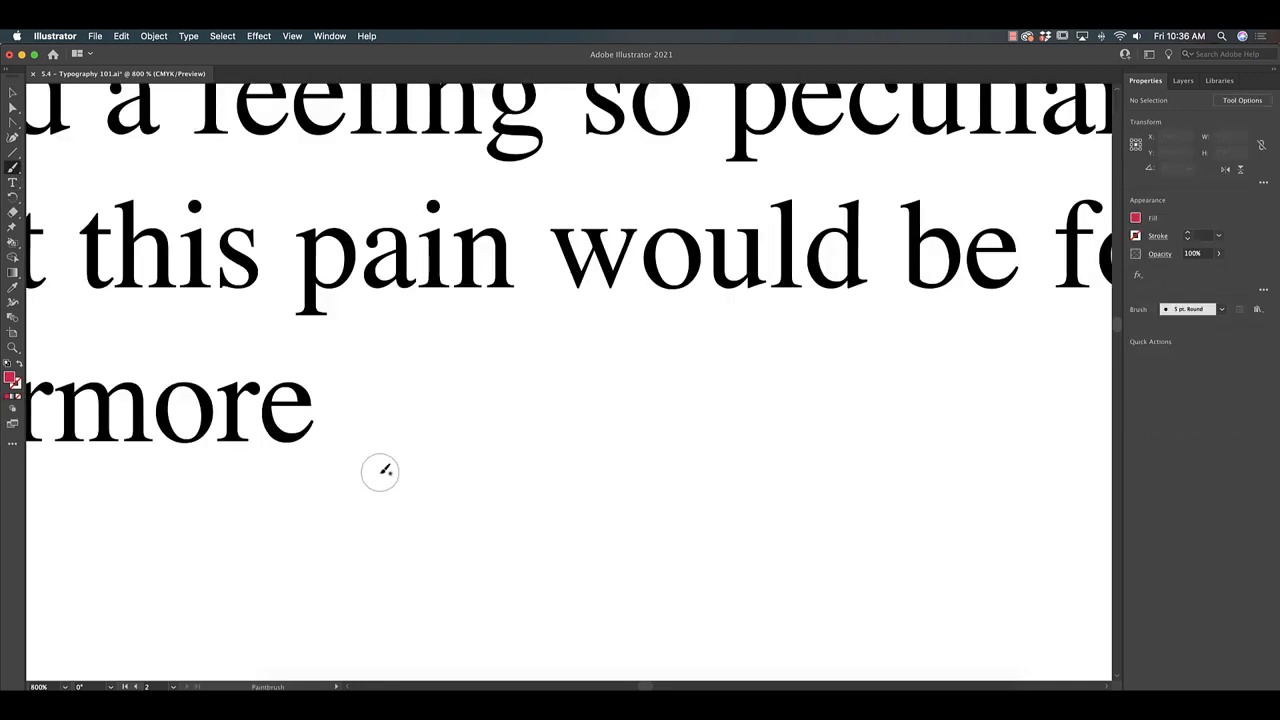
pyautogui.moveTo(300, 445); pyautogui.dragTo(746, 449)
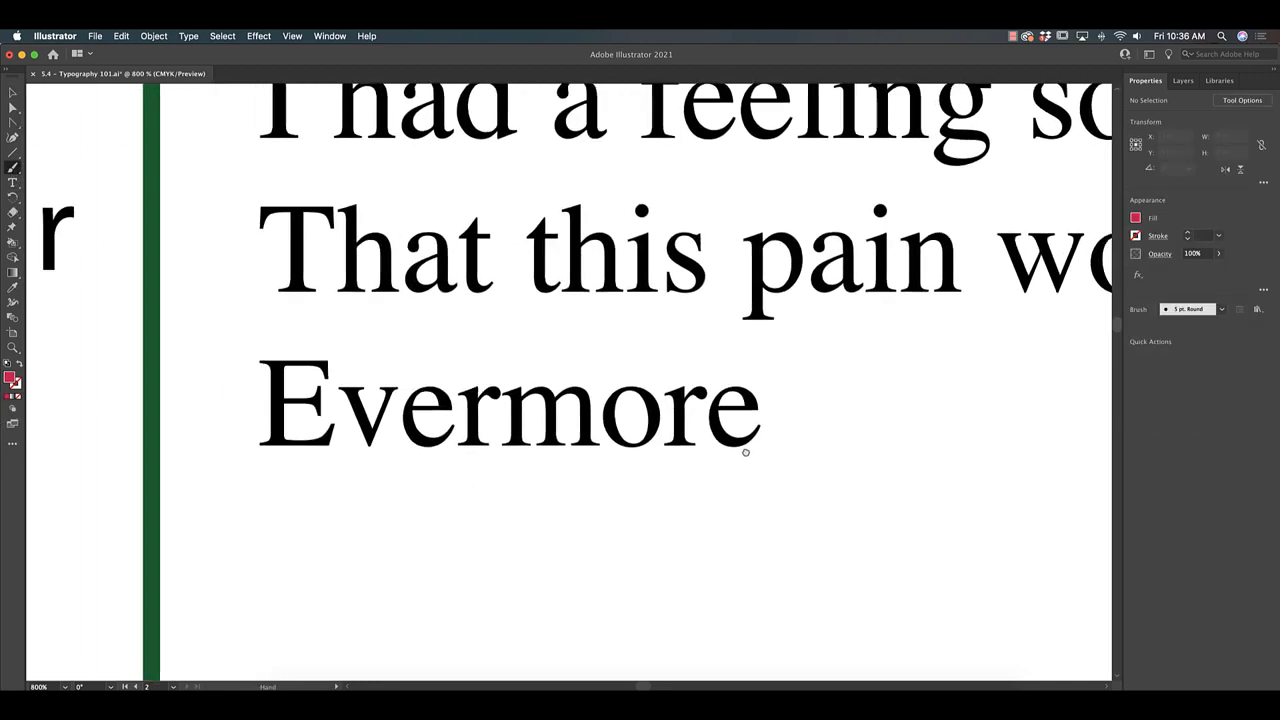
pyautogui.hotkey('shift', 'x')
pyautogui.moveTo(266, 349)
pyautogui.mouseDown()
pyautogui.moveTo(278, 374)
pyautogui.moveTo(249, 347)
pyautogui.mouseUp()
pyautogui.moveTo(270, 432); pyautogui.dragTo(268, 428)
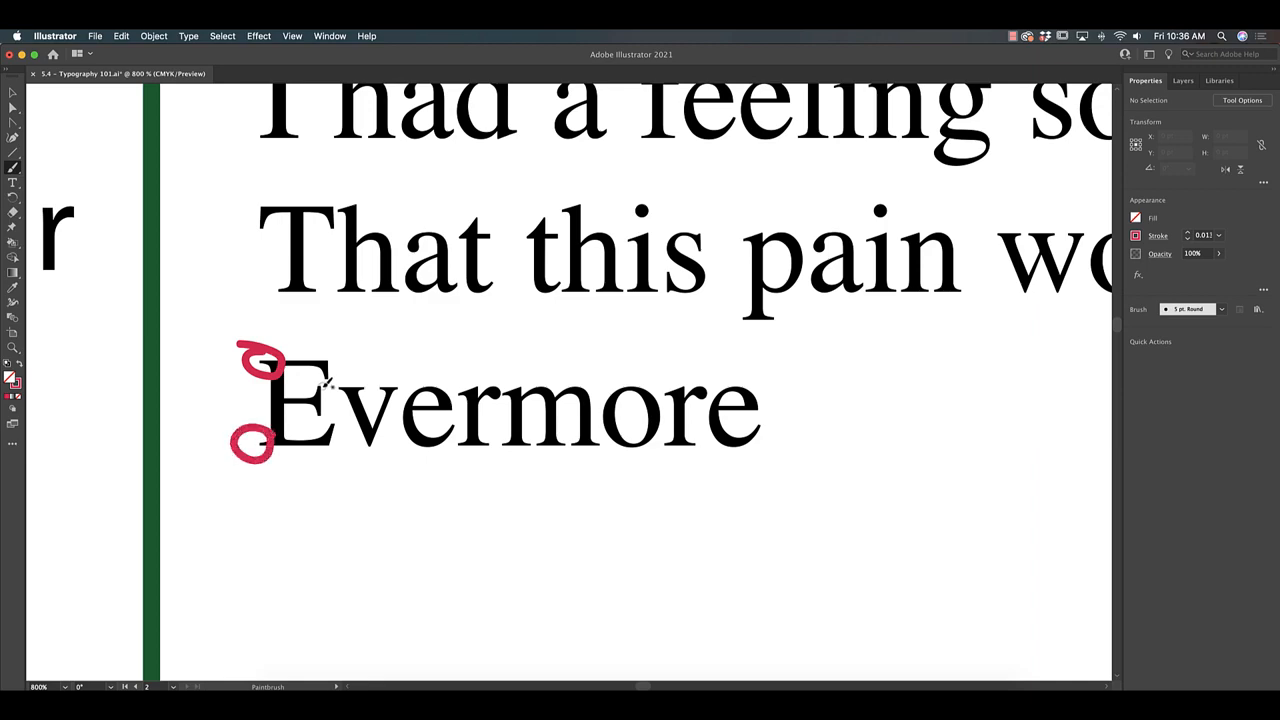
pyautogui.moveTo(322, 380)
pyautogui.mouseDown()
pyautogui.moveTo(302, 424)
pyautogui.moveTo(318, 378)
pyautogui.mouseUp()
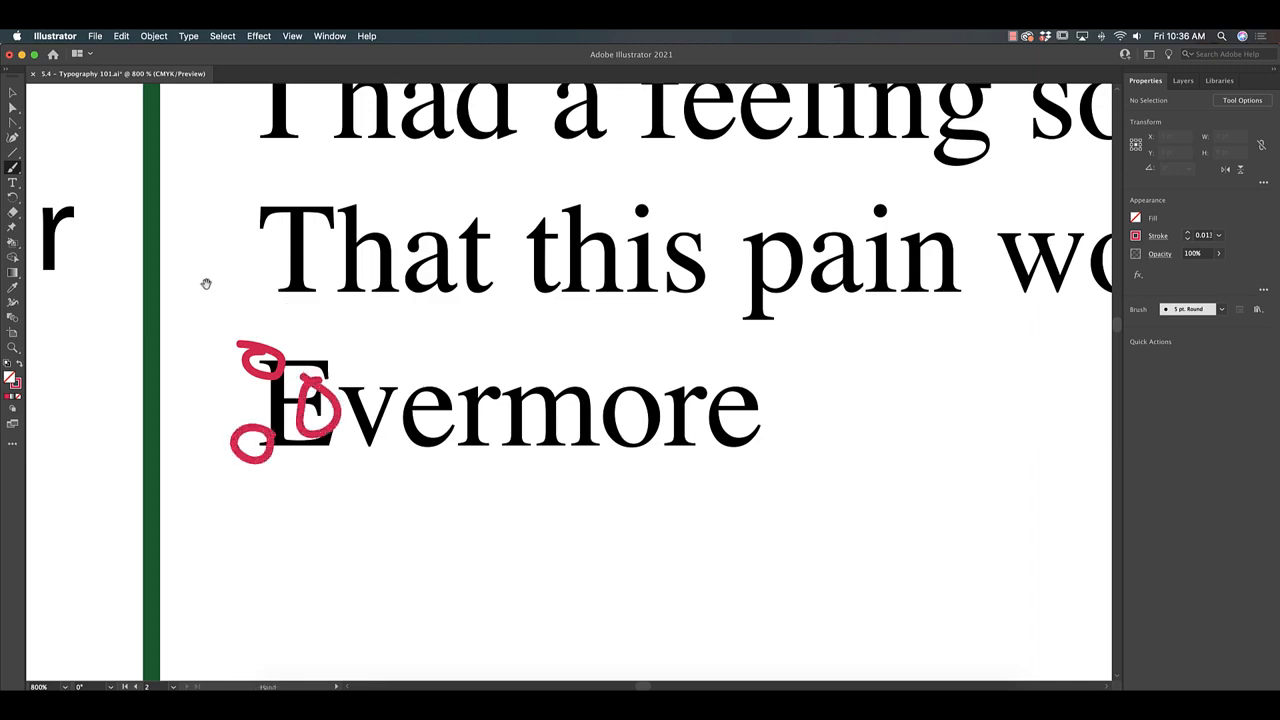
# Mark letter endings in the first lyrics block with two small red paintbrush strokes for comparison.
pyautogui.moveTo(206, 283); pyautogui.dragTo(1026, 260)
pyautogui.moveTo(204, 431)
pyautogui.mouseDown()
pyautogui.moveTo(669, 432)
pyautogui.moveTo(1120, 462)
pyautogui.mouseUp()
pyautogui.moveTo(180, 330)
pyautogui.mouseDown()
pyautogui.moveTo(403, 346)
pyautogui.moveTo(367, 253)
pyautogui.mouseUp()
pyautogui.moveTo(666, 424)
pyautogui.mouseDown()
pyautogui.moveTo(636, 406)
pyautogui.moveTo(682, 432)
pyautogui.mouseUp()
pyautogui.moveTo(667, 497); pyautogui.dragTo(679, 500)
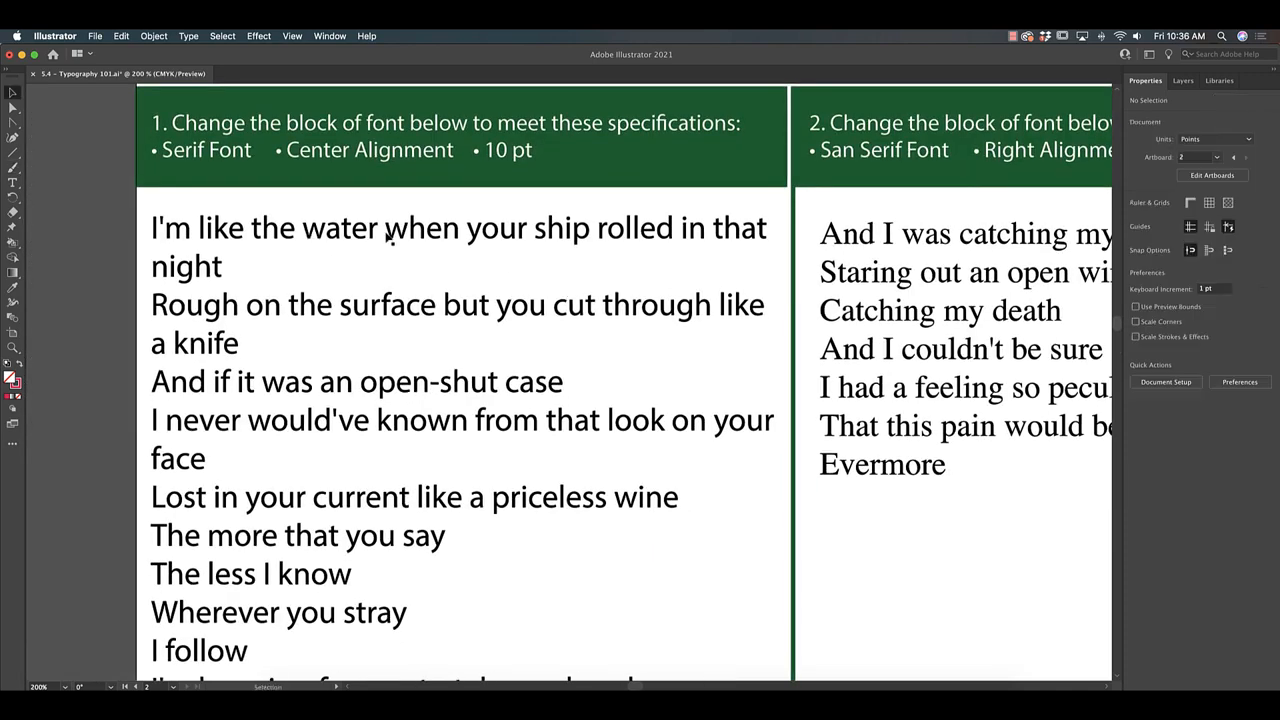
# Change the first lyrics block's font to the serif typeface Century Schoolbook.
pyautogui.click(331, 232)
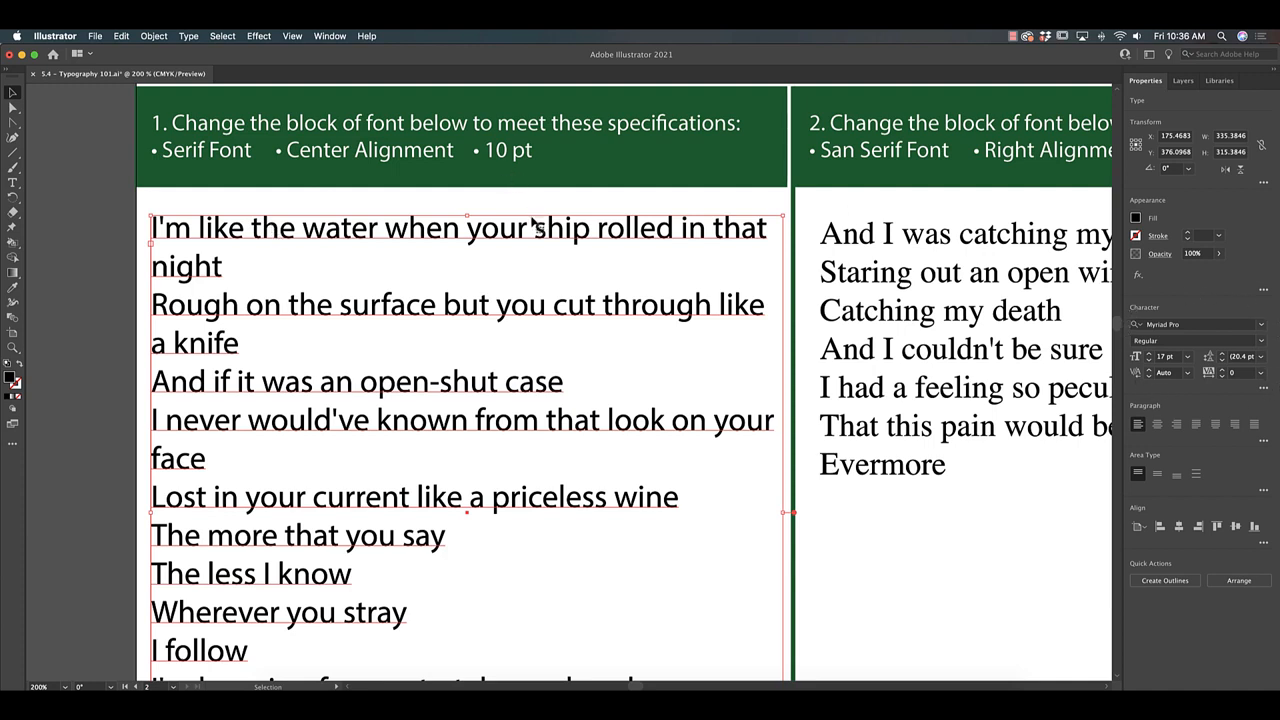
pyautogui.click(329, 36)
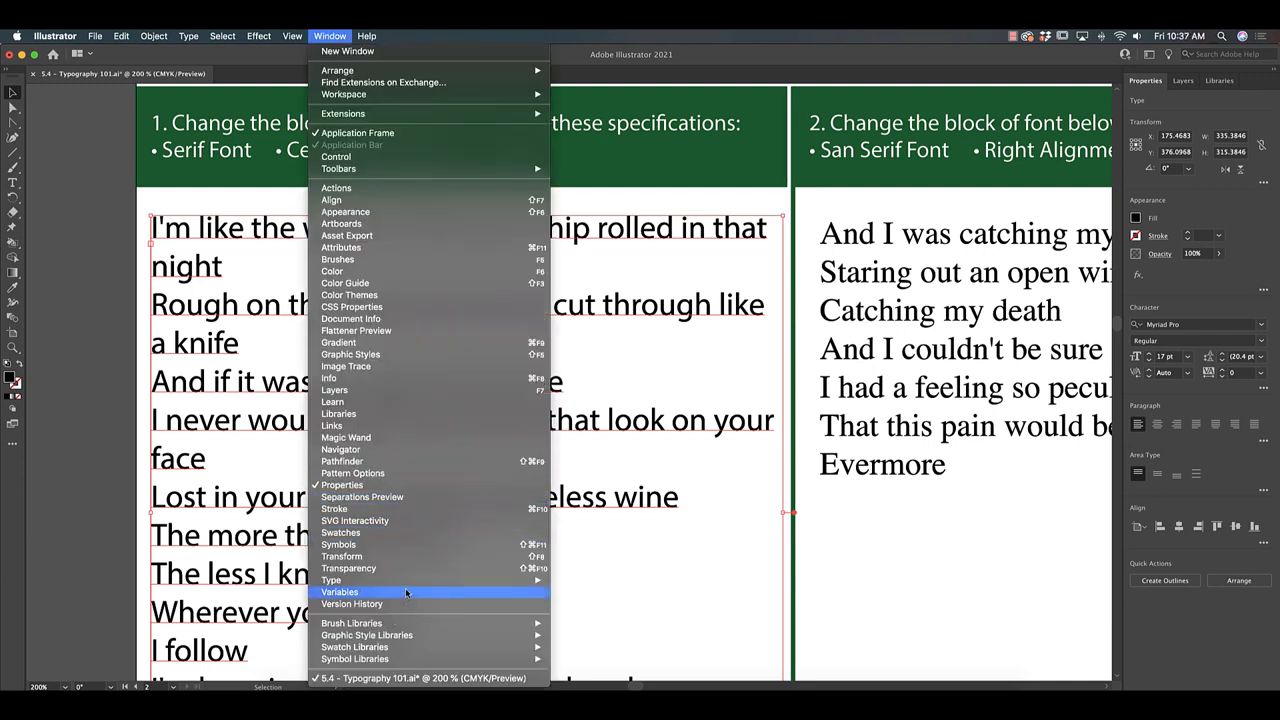
pyautogui.moveTo(340, 580)
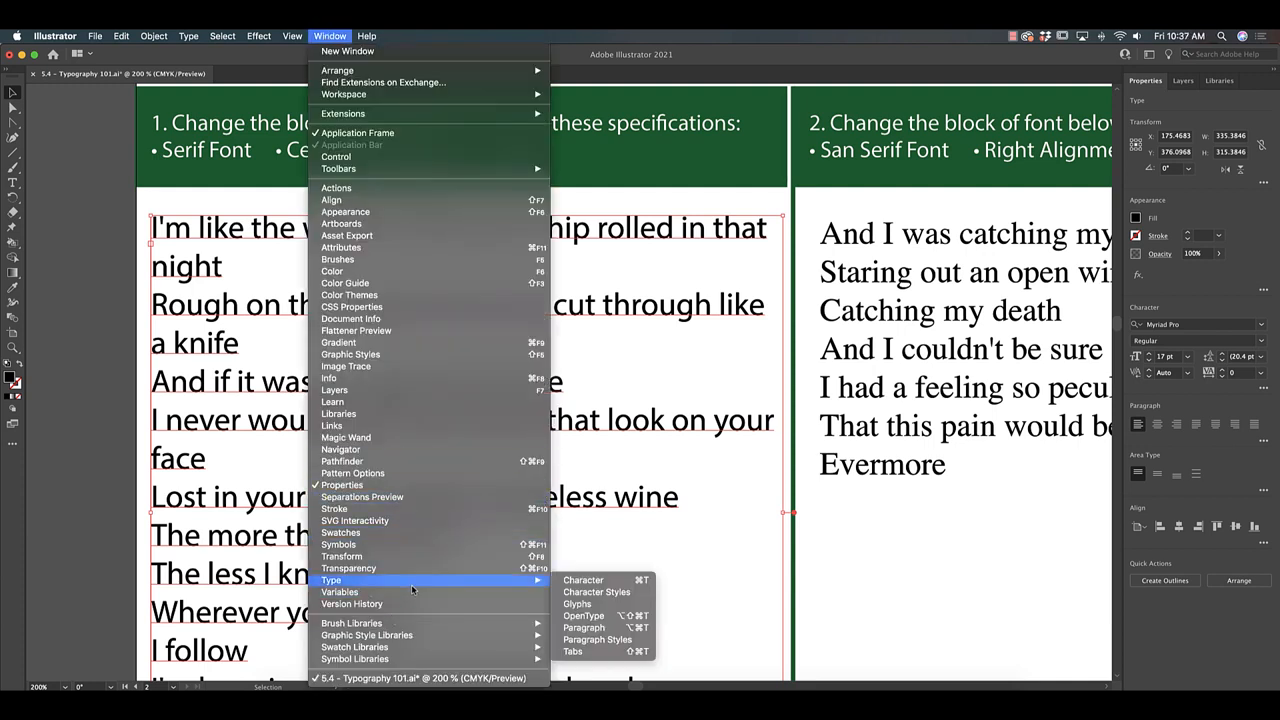
pyautogui.click(1270, 461)
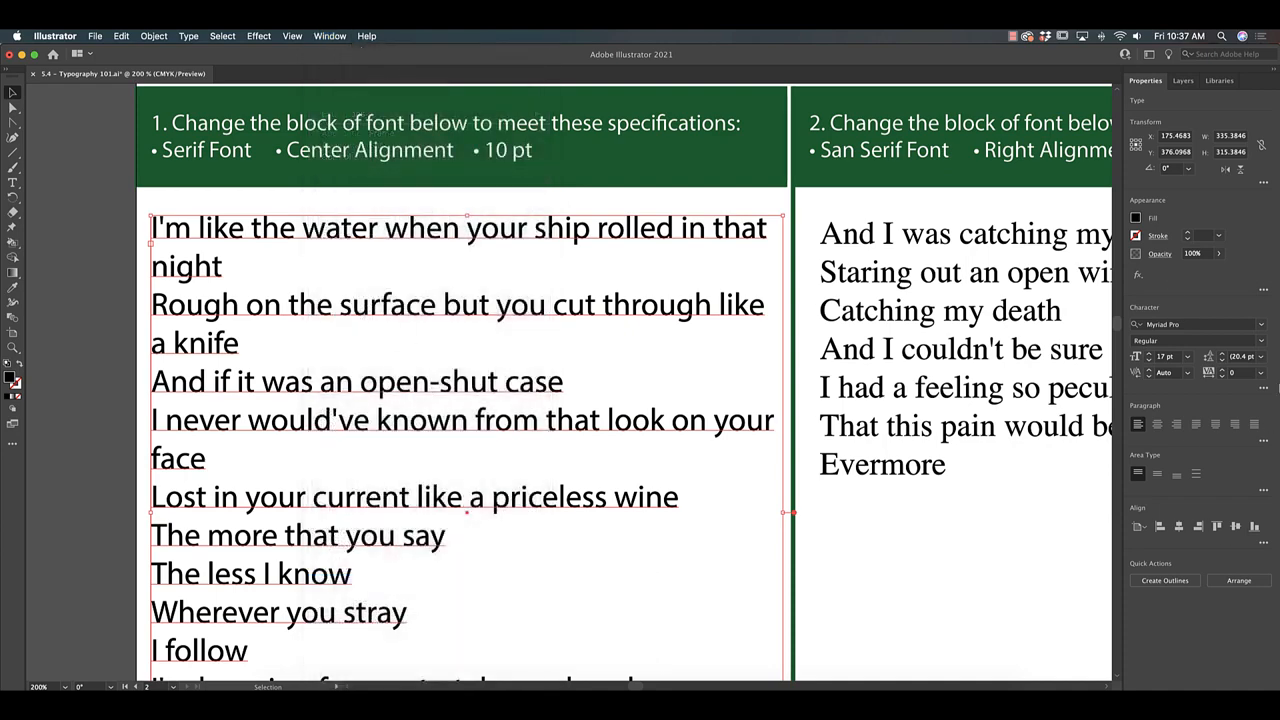
pyautogui.click(1264, 331)
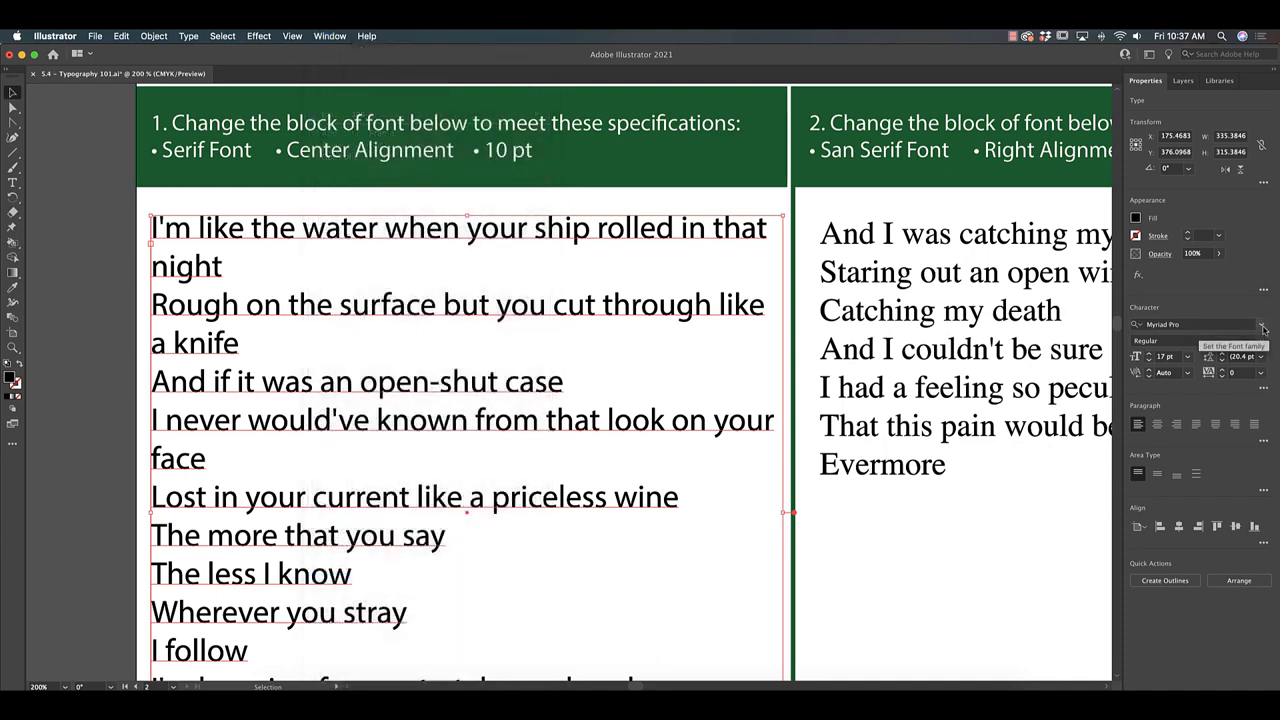
pyautogui.scroll(-5, 1182, 500)
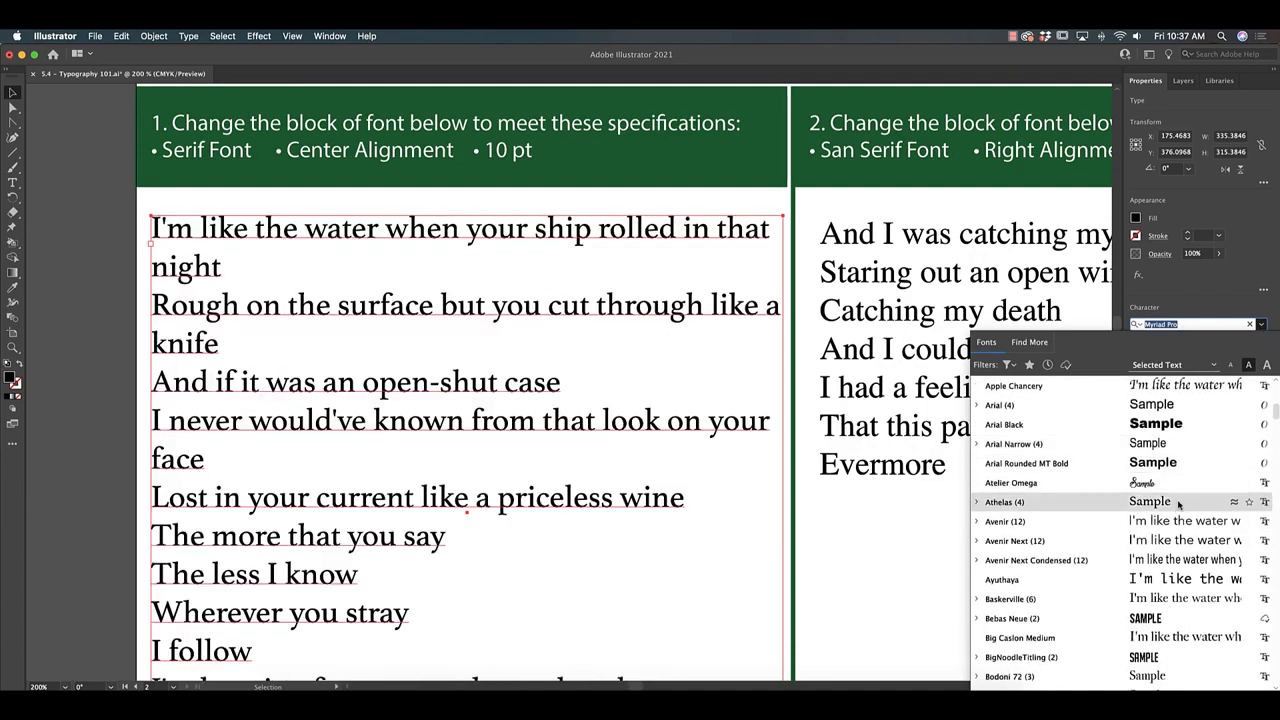
pyautogui.scroll(-6, 1175, 600)
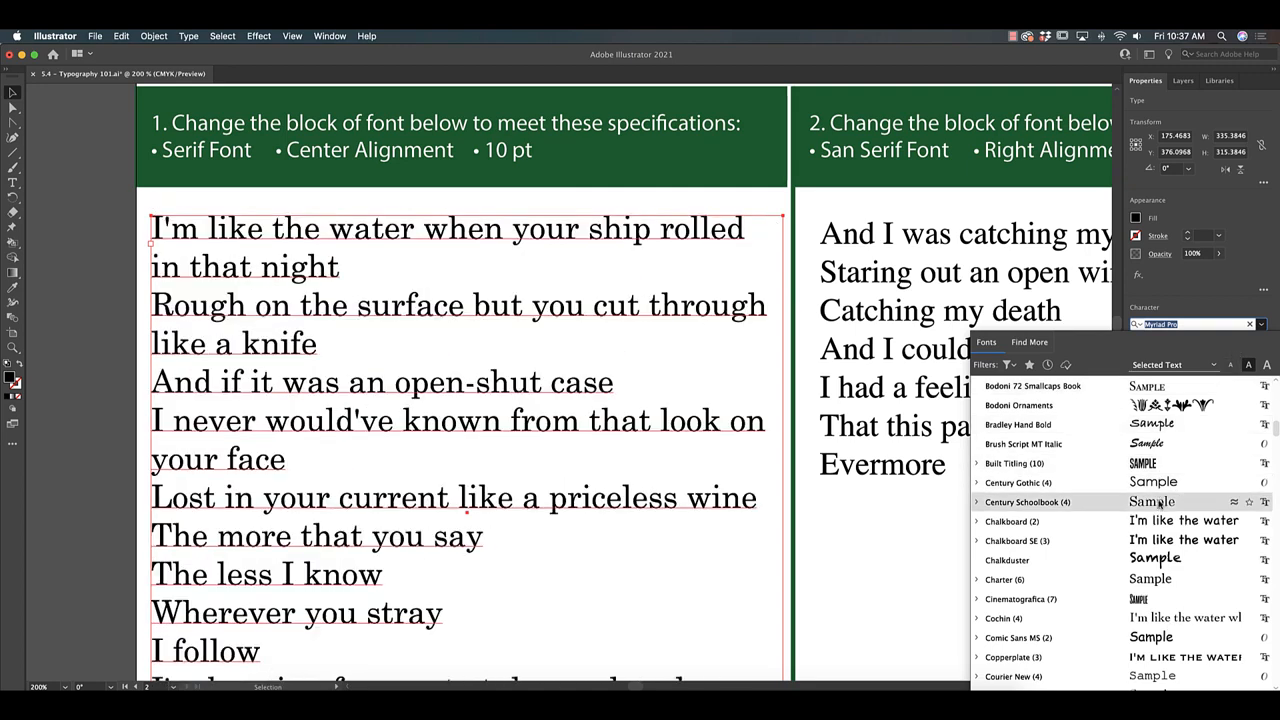
pyautogui.click(1160, 505)
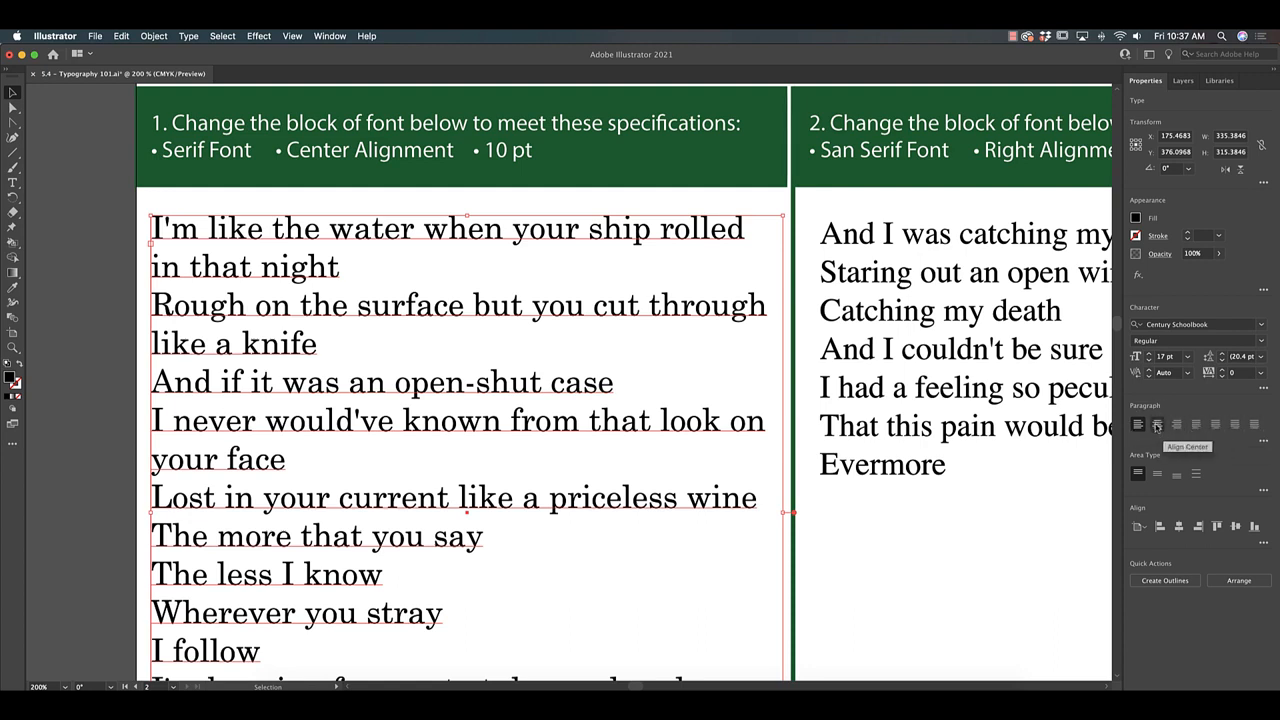
# Center-align the first lyrics block and set its font size to 10 pt.
pyautogui.click(1157, 425)
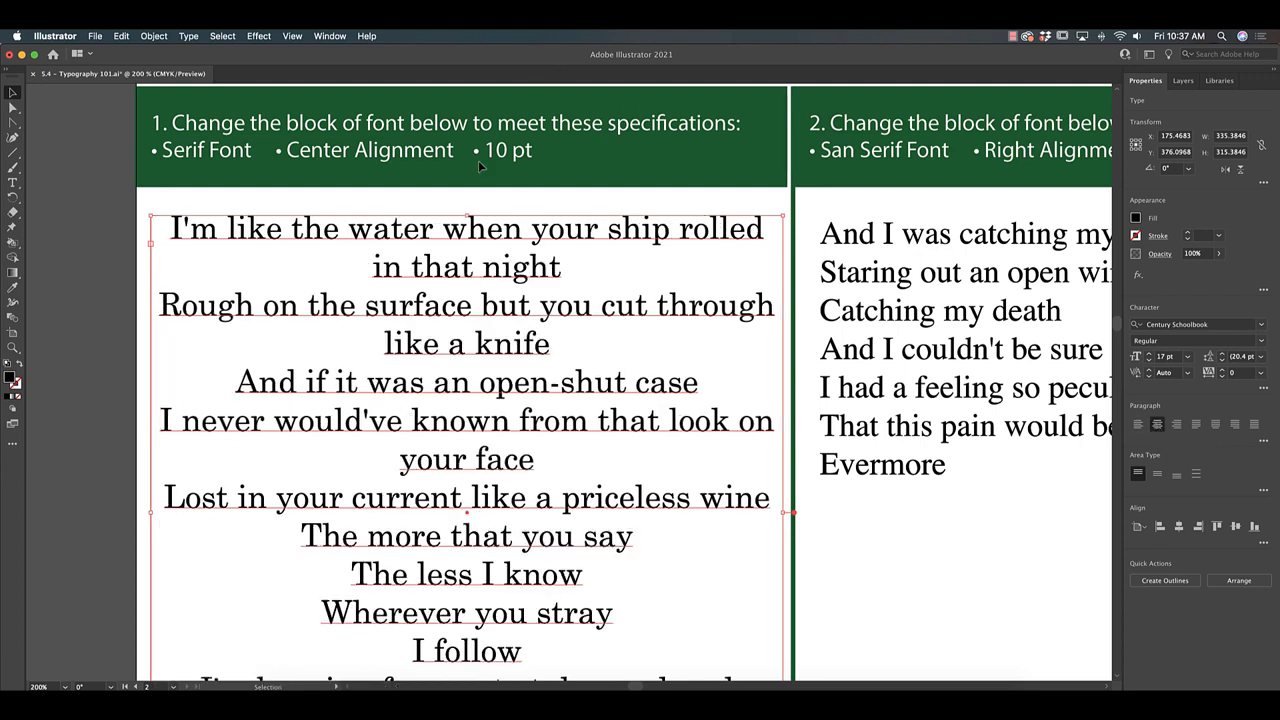
pyautogui.click(1167, 356)
pyautogui.doubleClick(1166, 357)
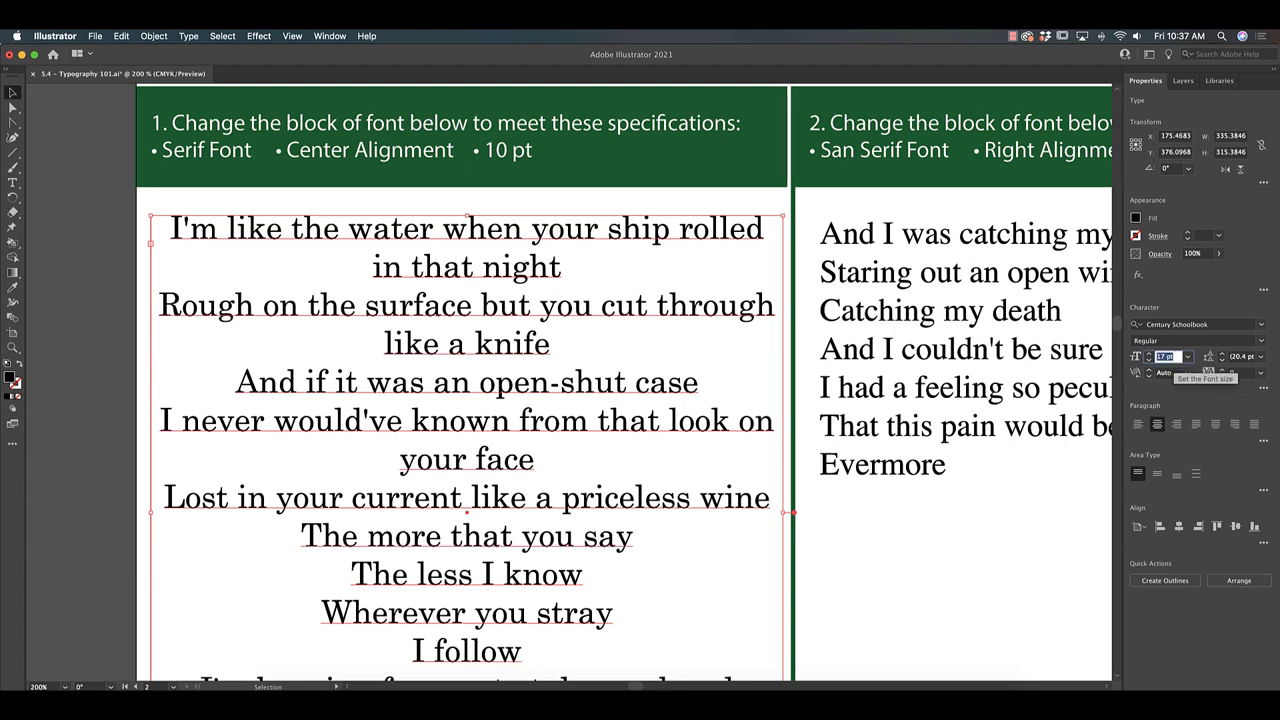
pyautogui.write('10')
pyautogui.press('Return')
pyautogui.click(898, 590)
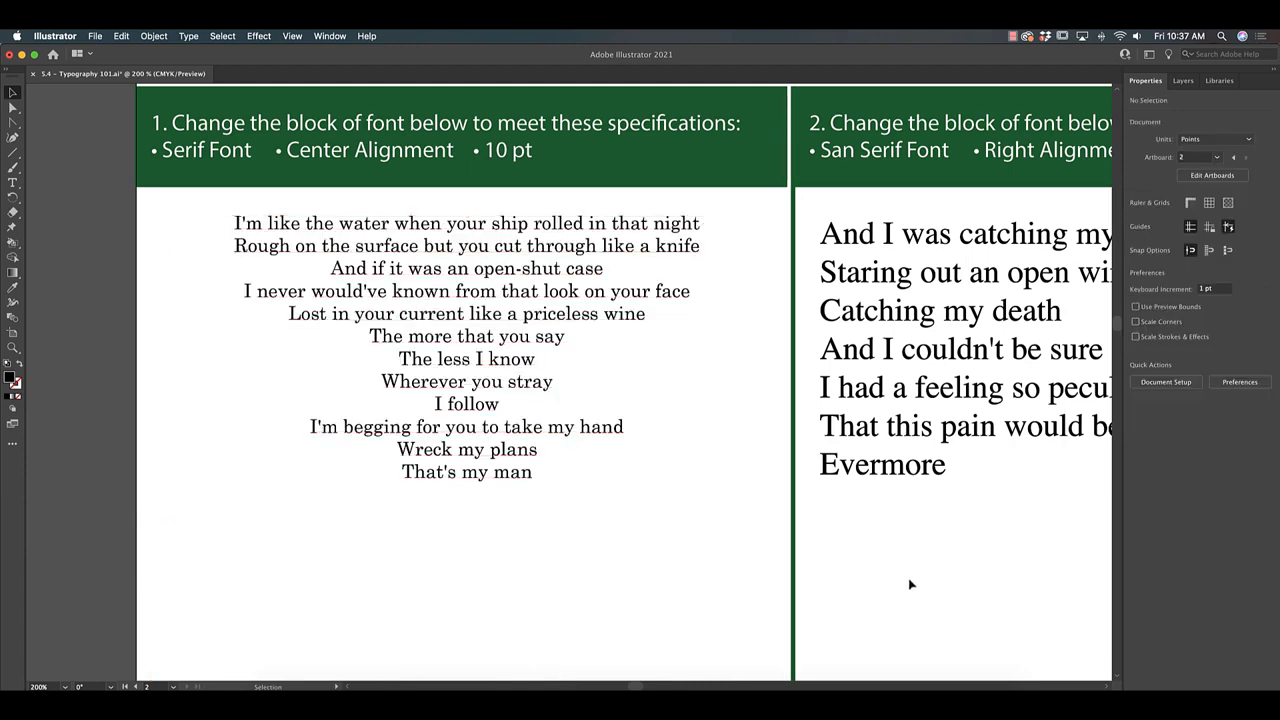
# Examine the second lyrics block's specifications and its current type settings.
pyautogui.moveTo(892, 447); pyautogui.dragTo(760, 452)
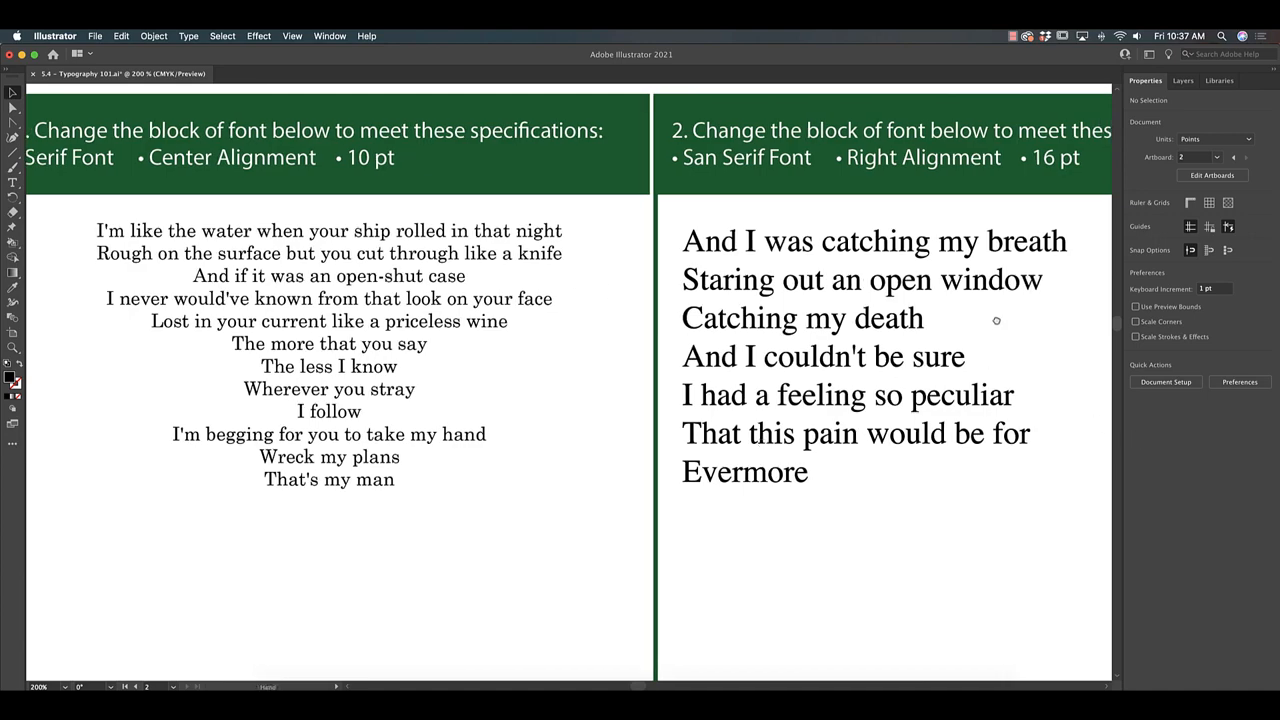
pyautogui.moveTo(996, 320); pyautogui.dragTo(583, 329)
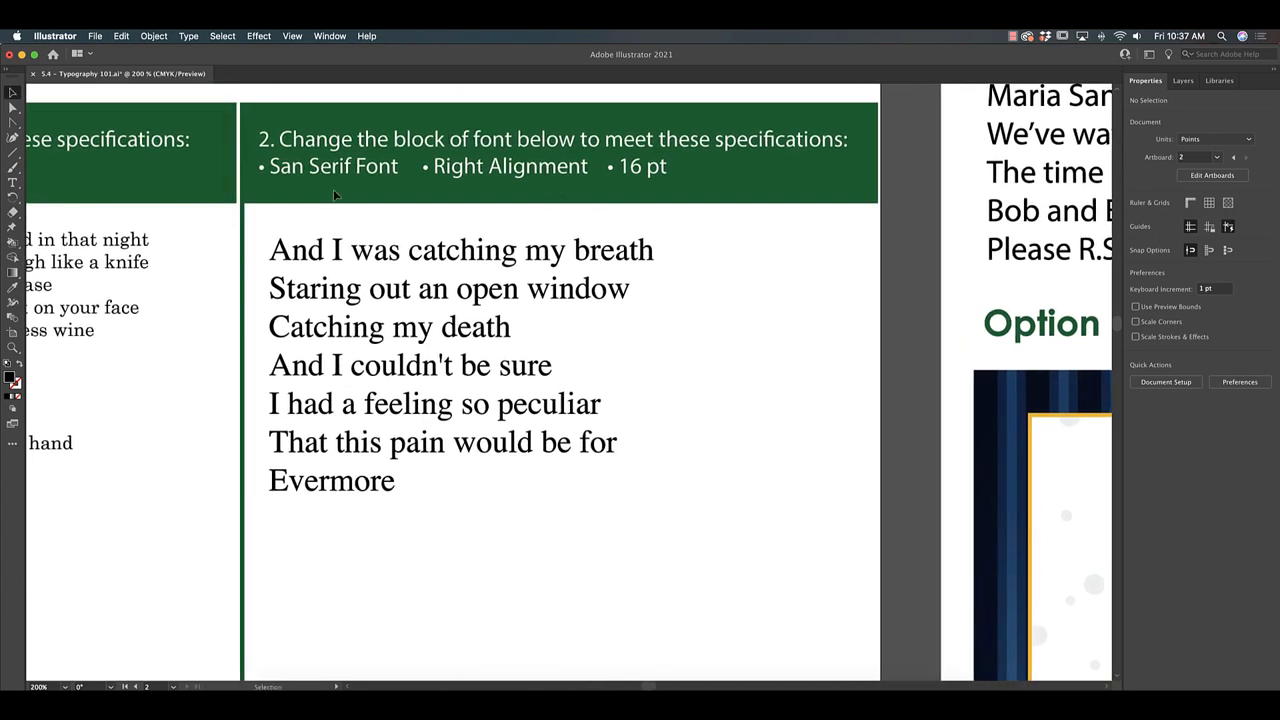
pyautogui.click(465, 316)
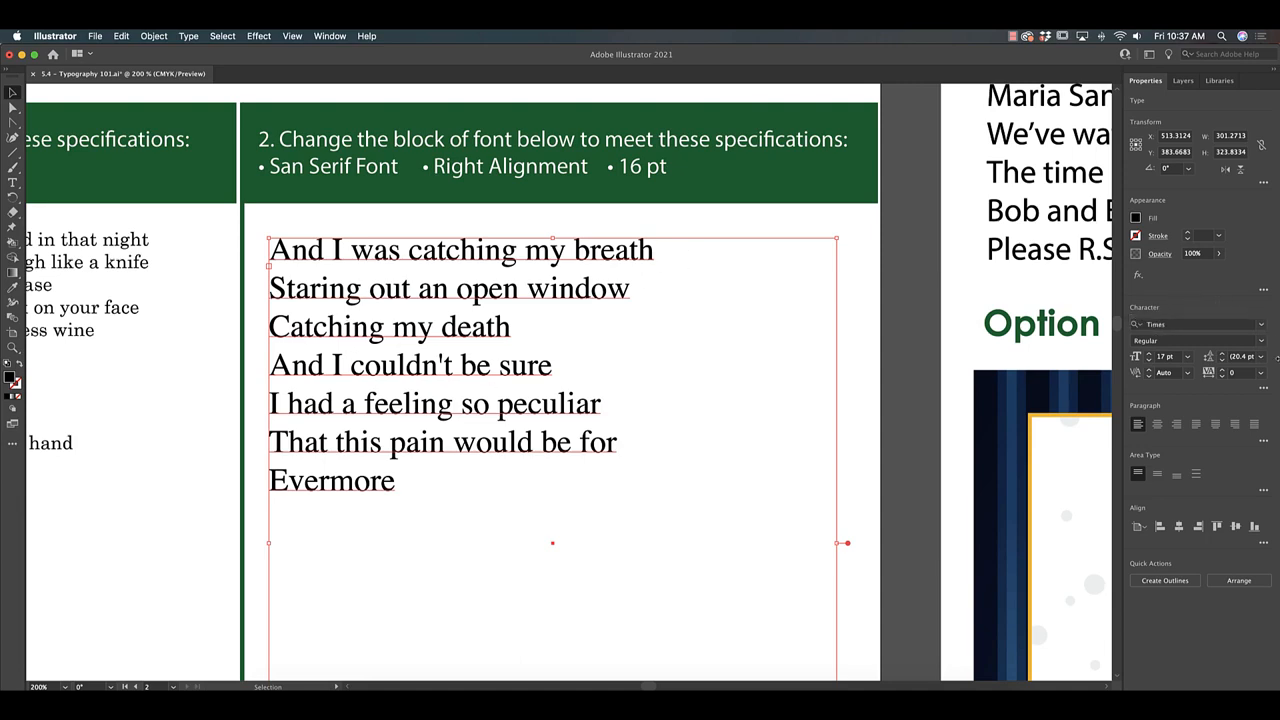
pyautogui.click(655, 178)
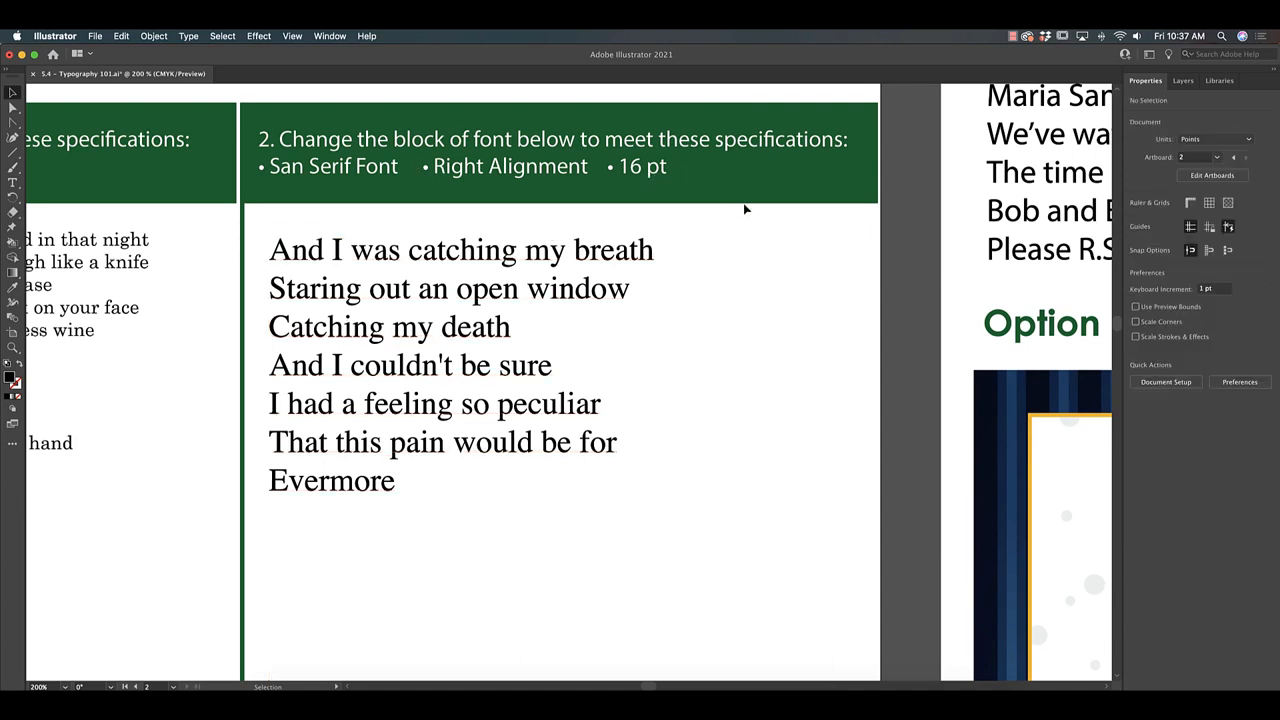
# Create an area type frame about 524 by 150 pt in the blank space below the exercise 3 instructions.
pyautogui.press('super+minus')
pyautogui.moveTo(334, 571); pyautogui.dragTo(562, 150)
pyautogui.moveTo(441, 387); pyautogui.dragTo(465, 207)
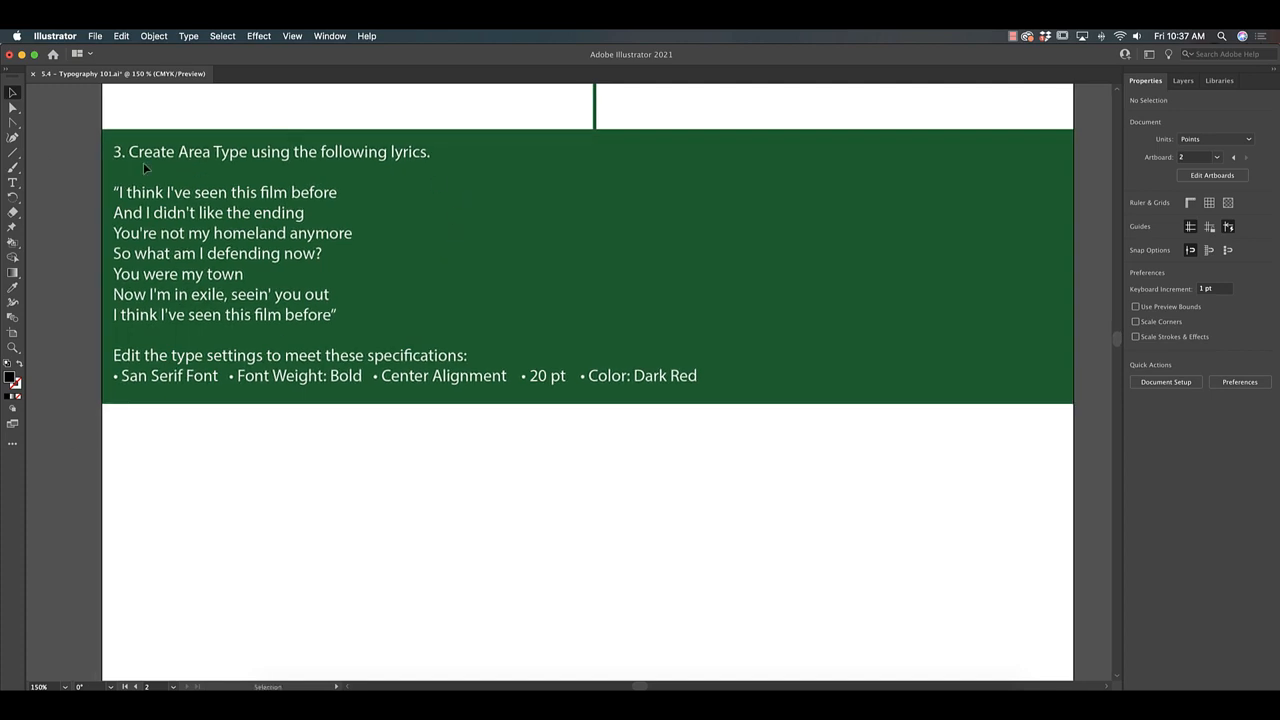
pyautogui.click(12, 182)
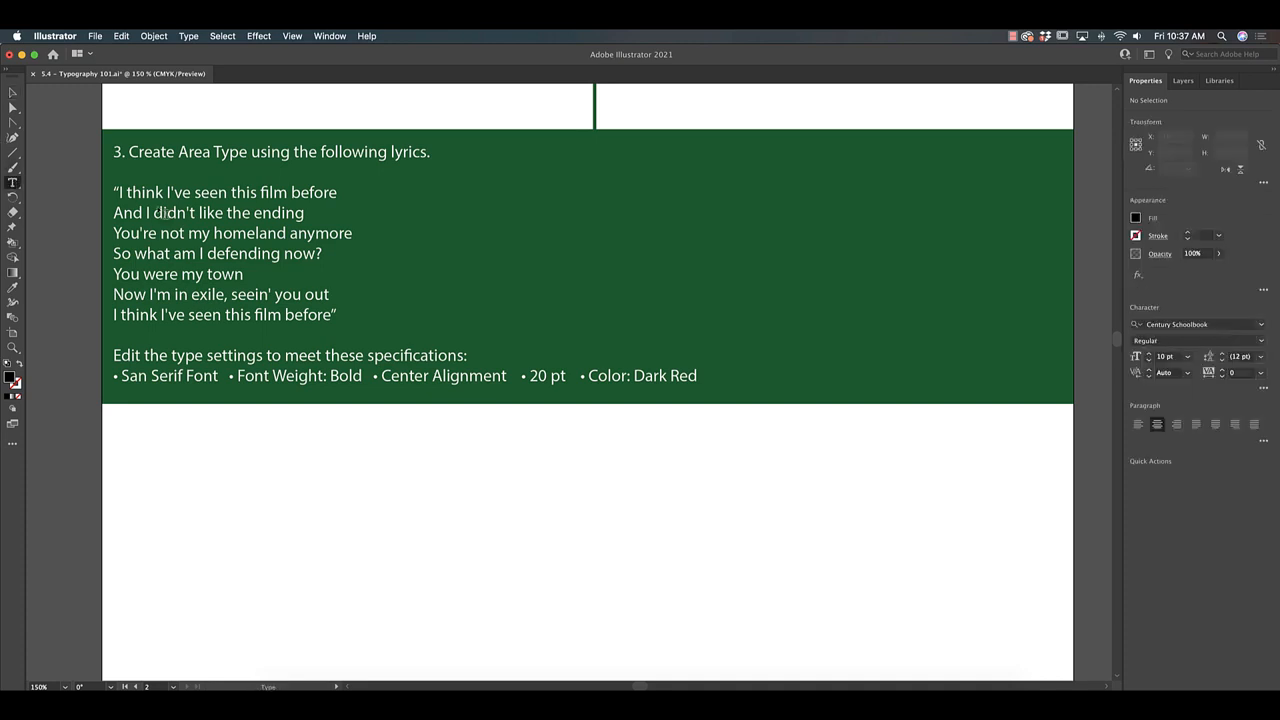
pyautogui.moveTo(124, 419); pyautogui.dragTo(864, 628)
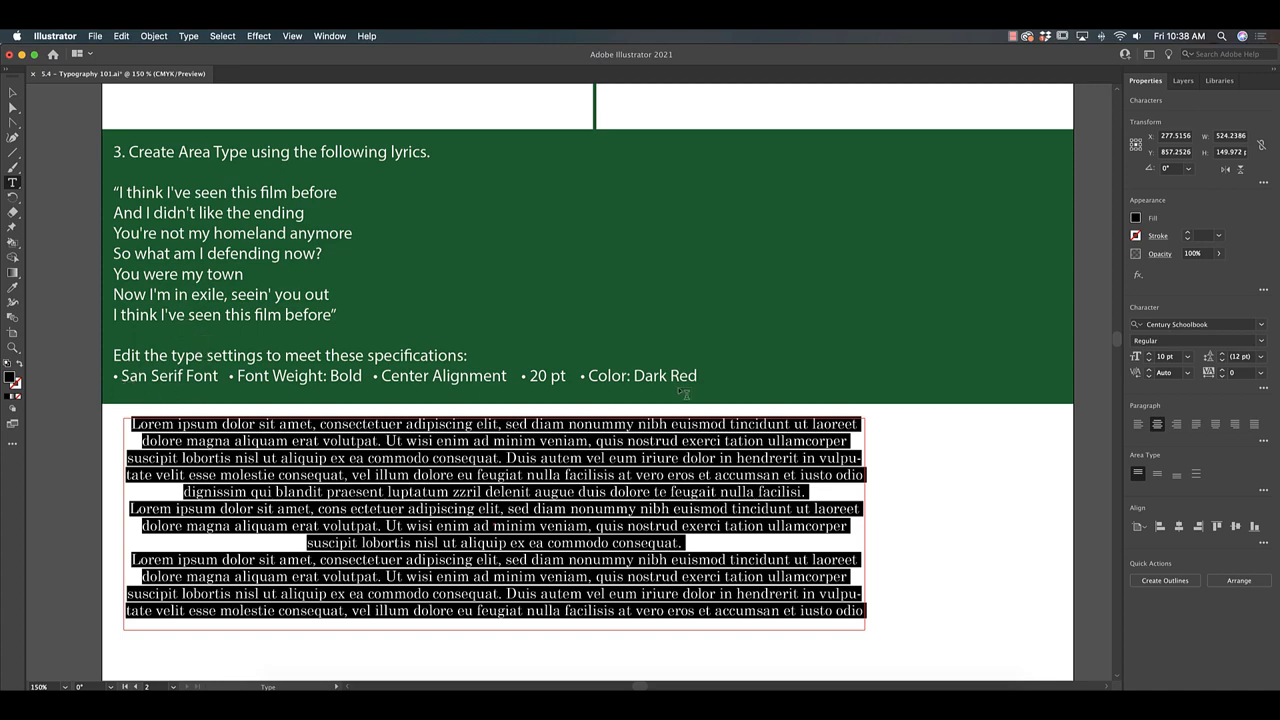
pyautogui.press('Escape')
# Move the Option 1 invitation artwork into the blank area below the Step 2 options and enlarge it.
pyautogui.press('super+1')
pyautogui.press('super+minus')
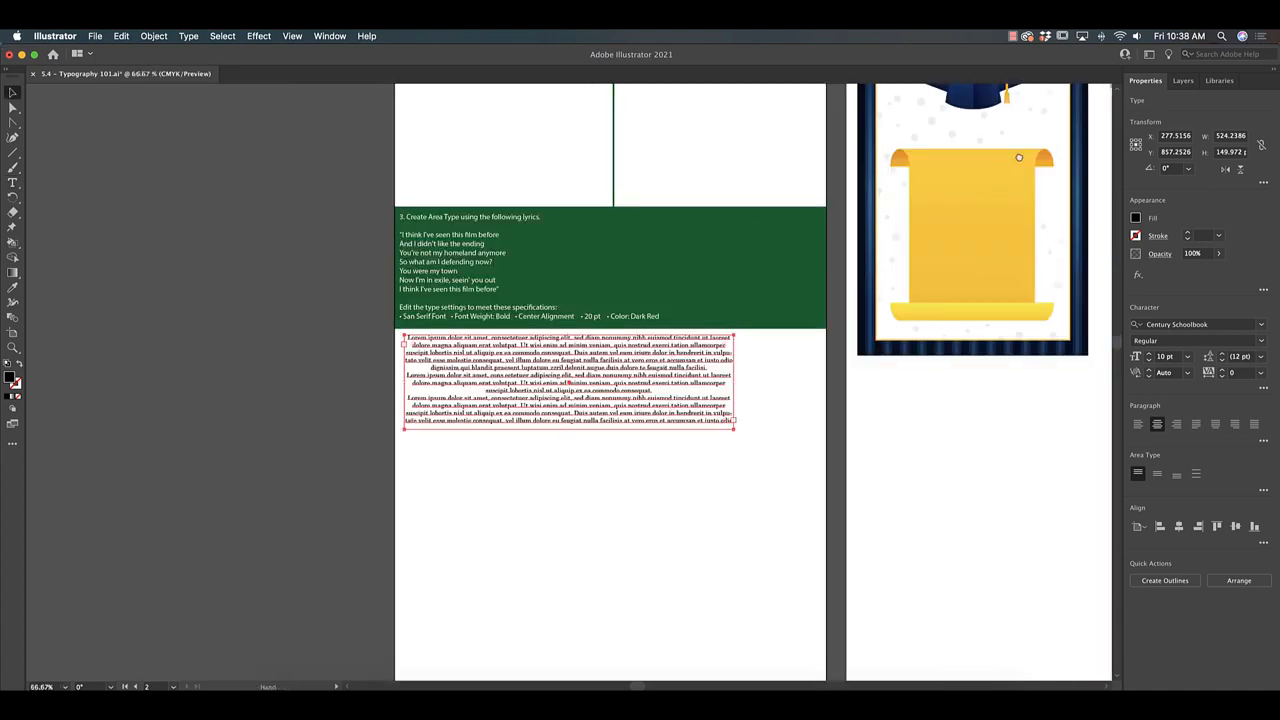
pyautogui.moveTo(1020, 157); pyautogui.dragTo(303, 320)
pyautogui.moveTo(836, 240); pyautogui.dragTo(775, 317)
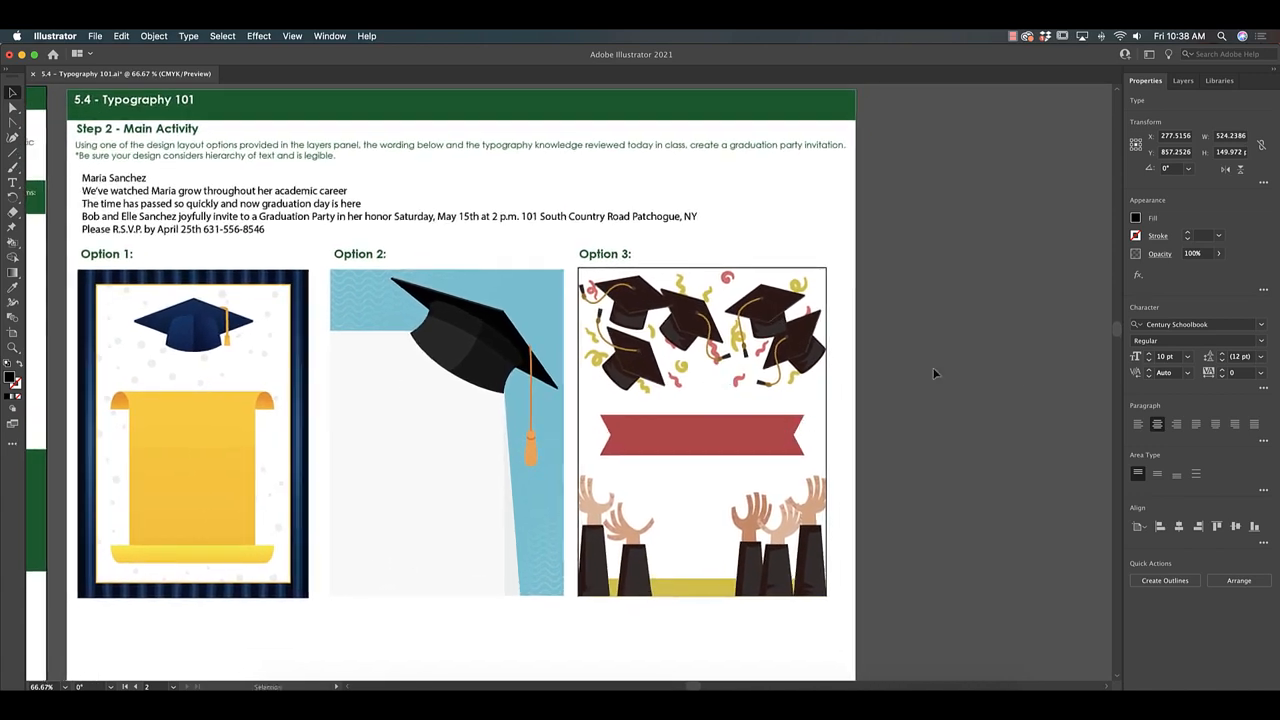
pyautogui.click(208, 198)
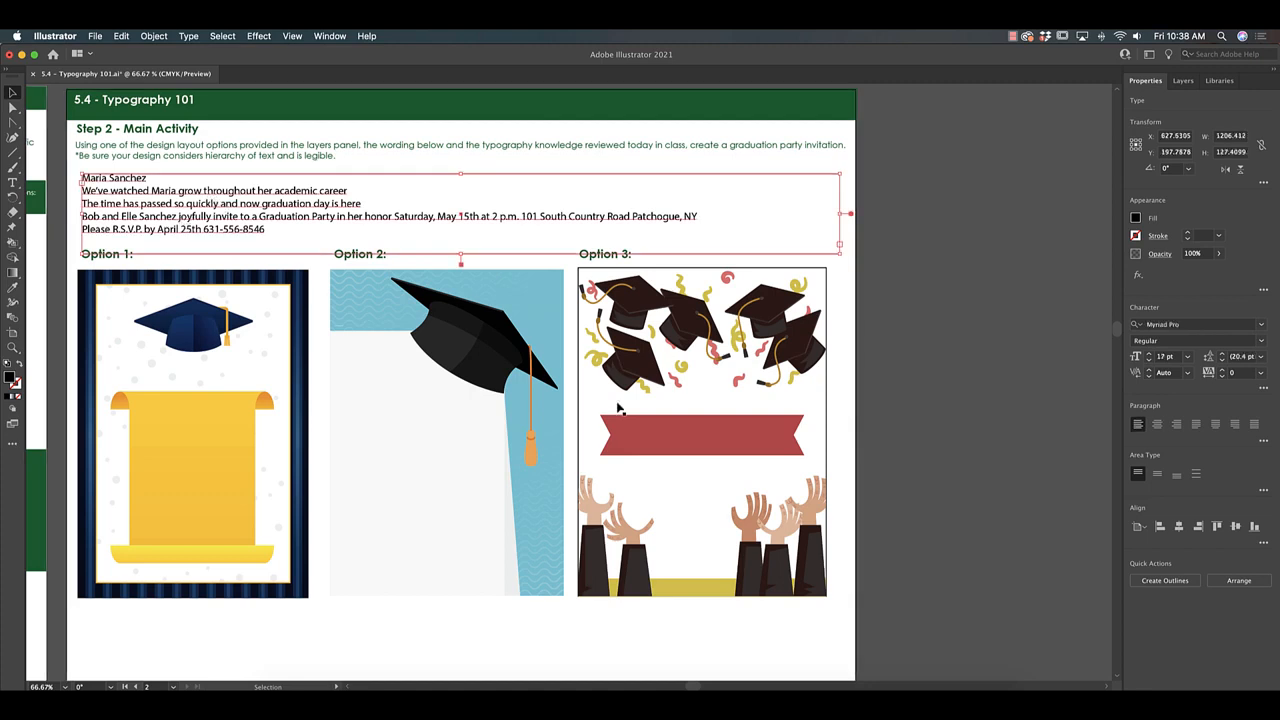
pyautogui.moveTo(591, 578); pyautogui.dragTo(713, 190)
pyautogui.moveTo(331, 168); pyautogui.dragTo(540, 563)
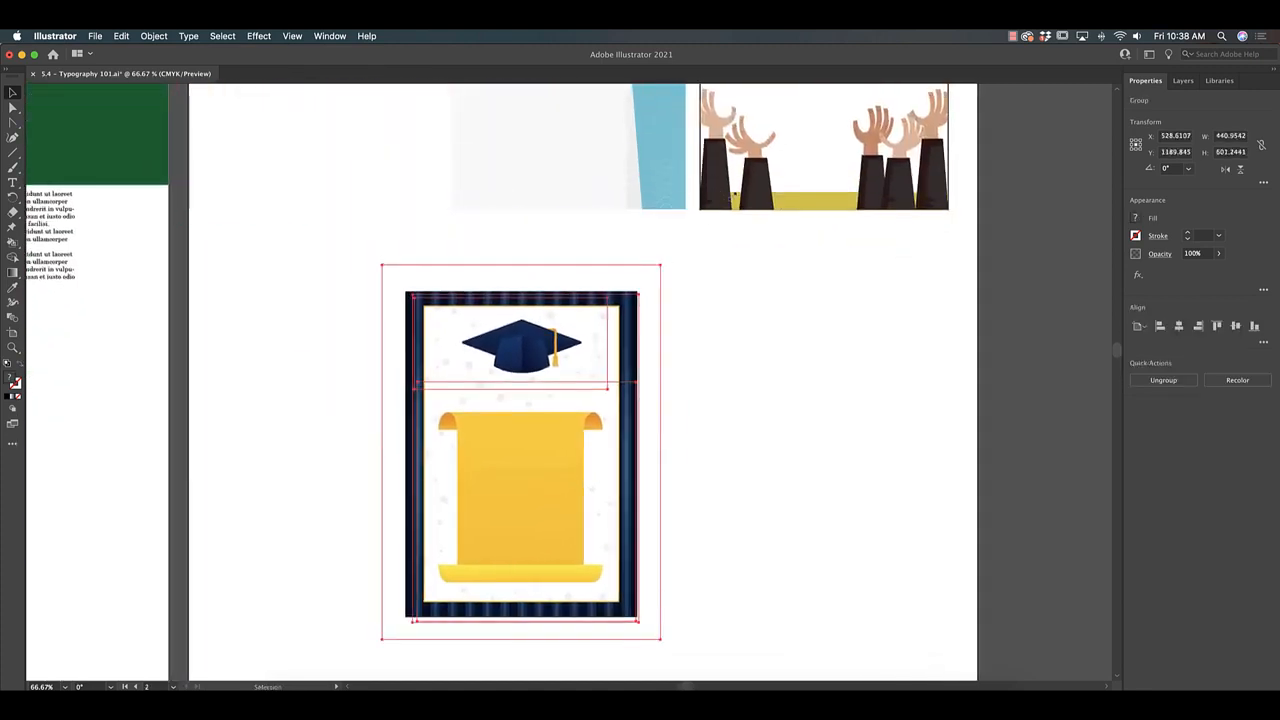
pyautogui.moveTo(660, 263); pyautogui.dragTo(647, 318)
pyautogui.click(752, 311)
# Move the invitation wording from above the options down onto the enlarged Option 1 artwork.
pyautogui.moveTo(826, 210); pyautogui.dragTo(709, 473)
pyautogui.moveTo(214, 108); pyautogui.dragTo(738, 603)
pyautogui.scroll(-8, 797, 200)
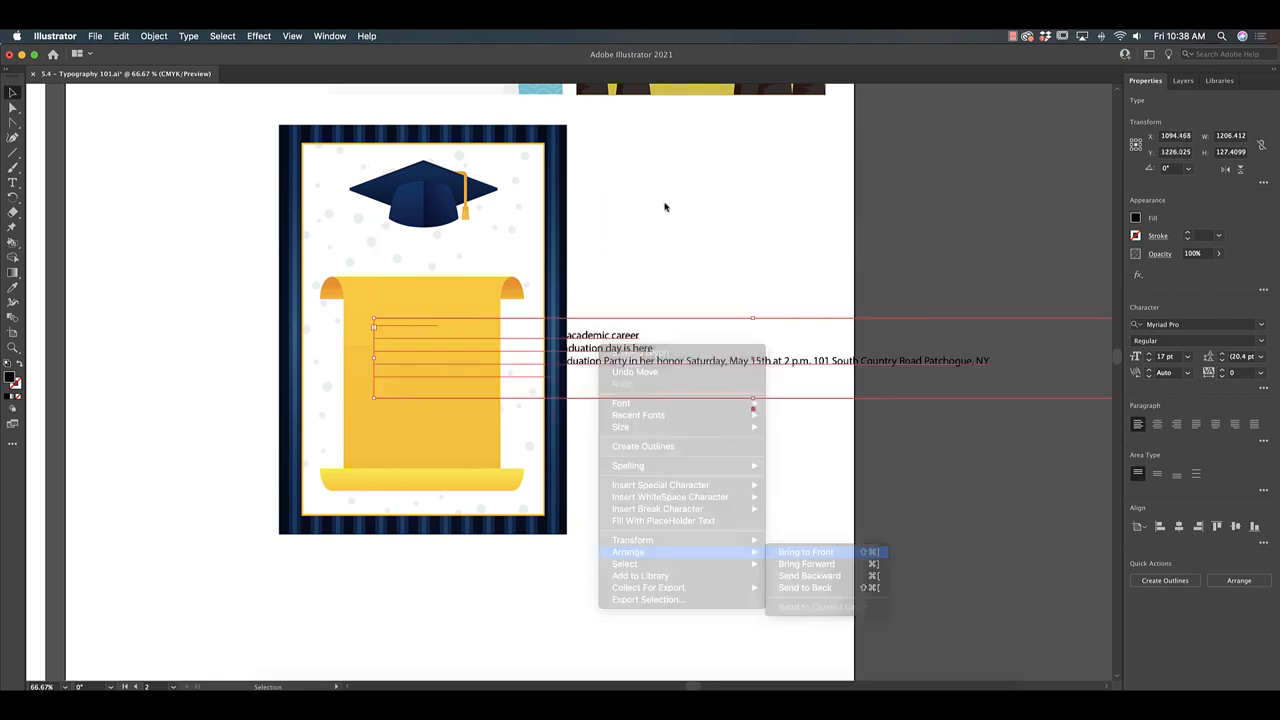
pyautogui.moveTo(660, 328); pyautogui.dragTo(561, 323)
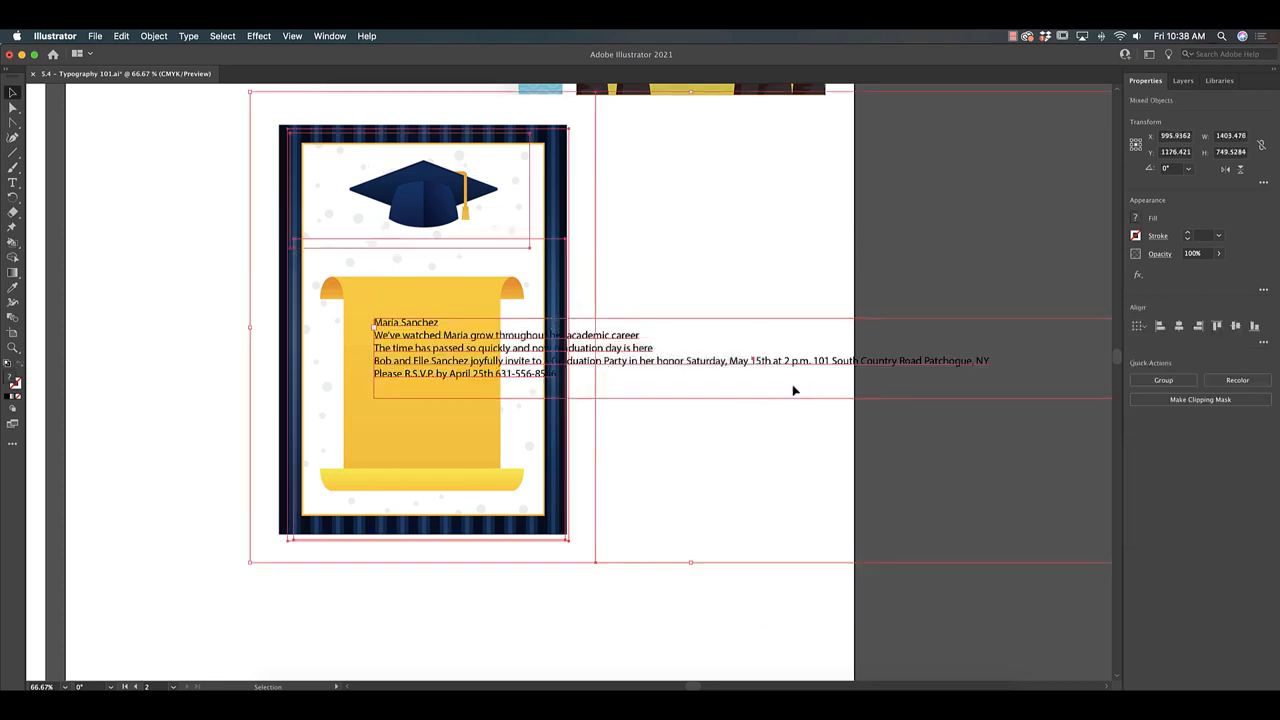
pyautogui.click(803, 478)
# Narrow the invitation wording's text frame to about 260 pt and place it in the blank space beside the artwork.
pyautogui.moveTo(770, 361); pyautogui.dragTo(702, 366)
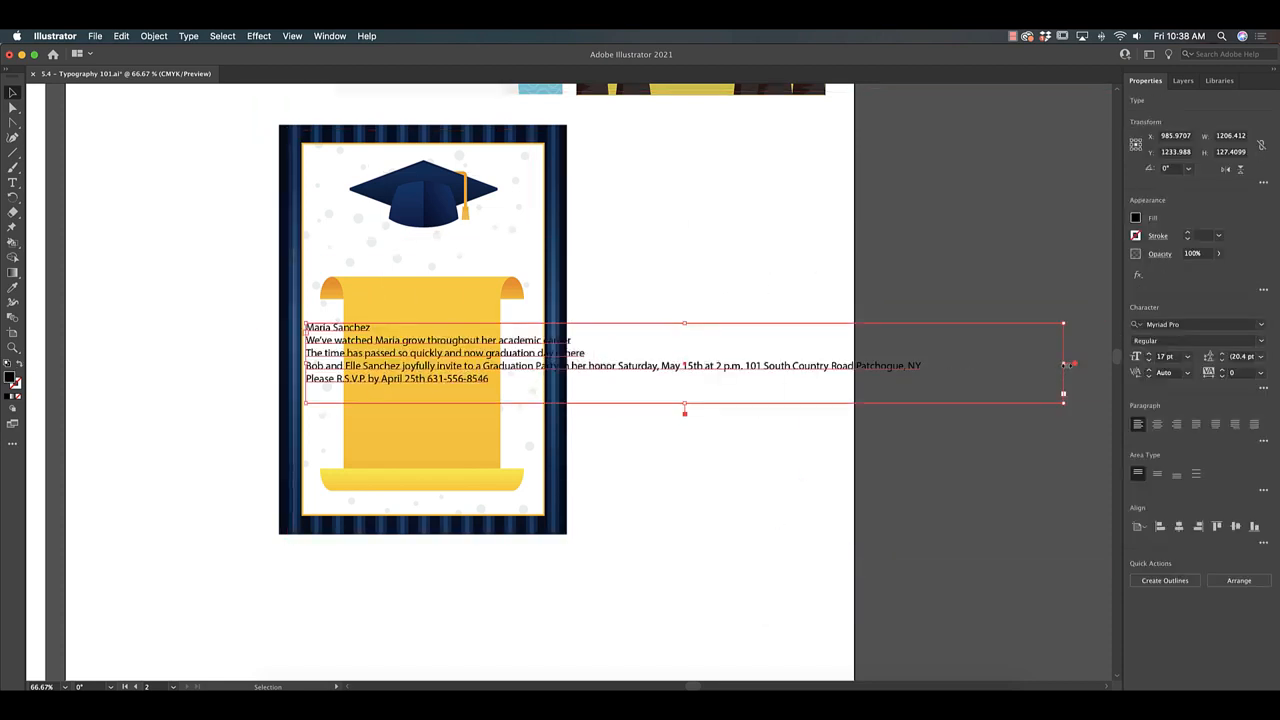
pyautogui.moveTo(1066, 364); pyautogui.dragTo(482, 364)
pyautogui.moveTo(390, 356); pyautogui.dragTo(669, 381)
pyautogui.click(656, 412)
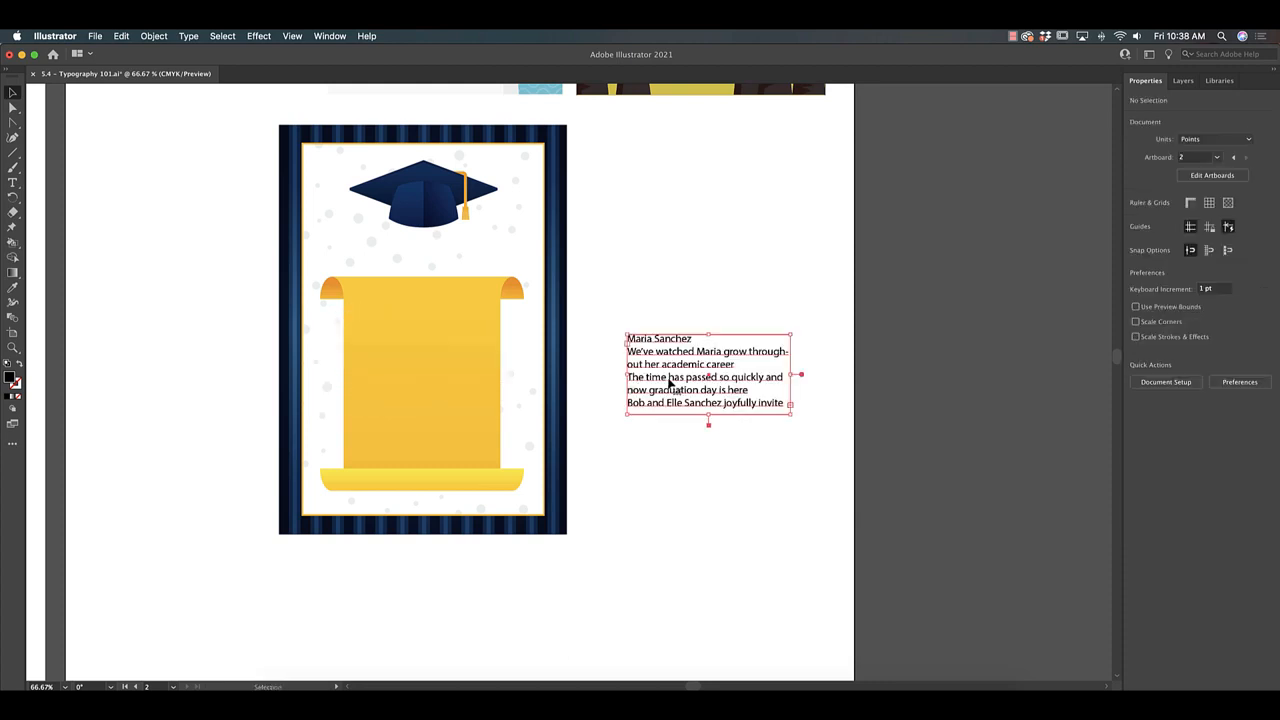
# Copy the graduate's name from the first line of the invitation wording.
pyautogui.press('t')
pyautogui.click(650, 340)
pyautogui.moveTo(698, 338); pyautogui.dragTo(595, 330)
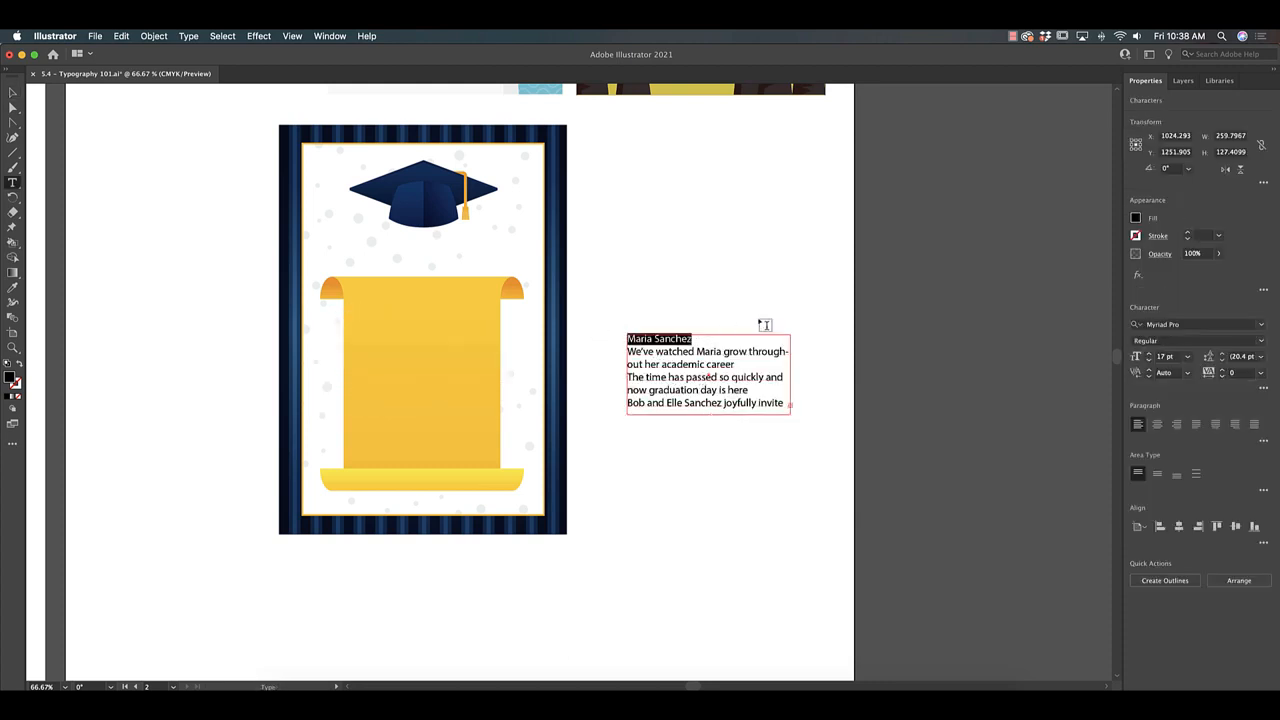
pyautogui.click(124, 36)
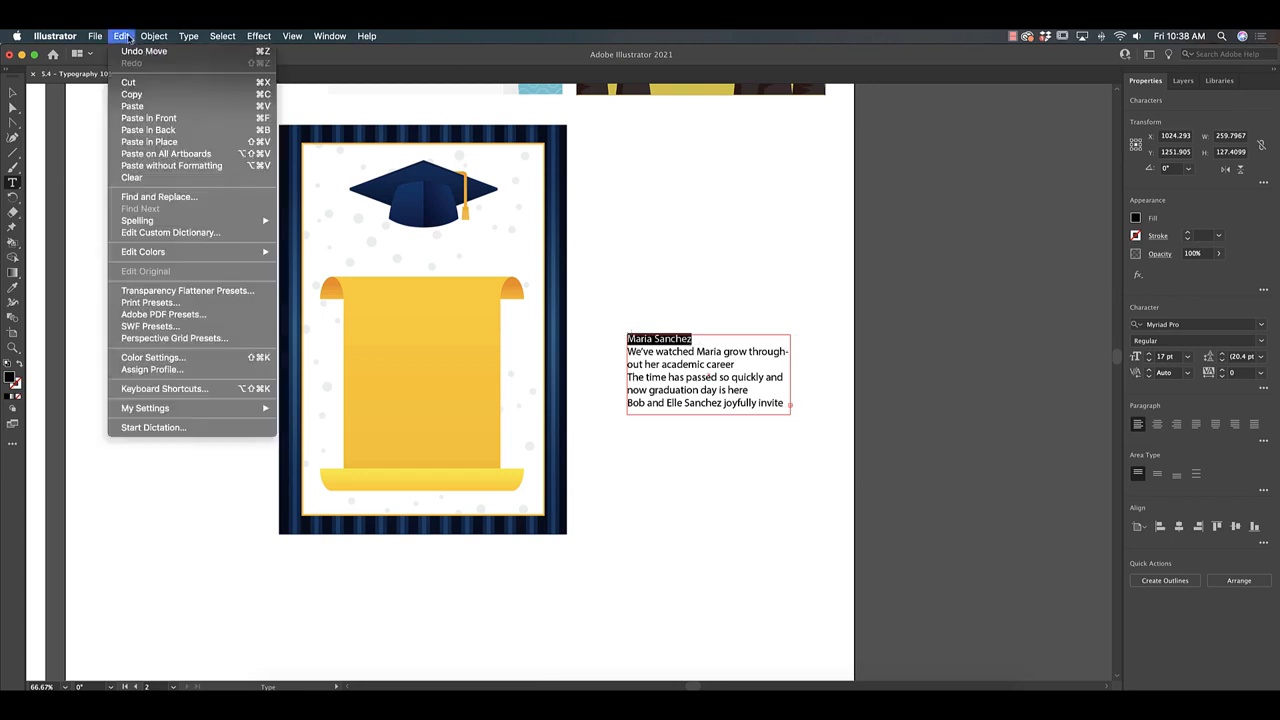
pyautogui.click(137, 97)
# Paste the name as a separate text object and place it between the cap and the scroll, enlarged to about 44 pt.
pyautogui.click(11, 96)
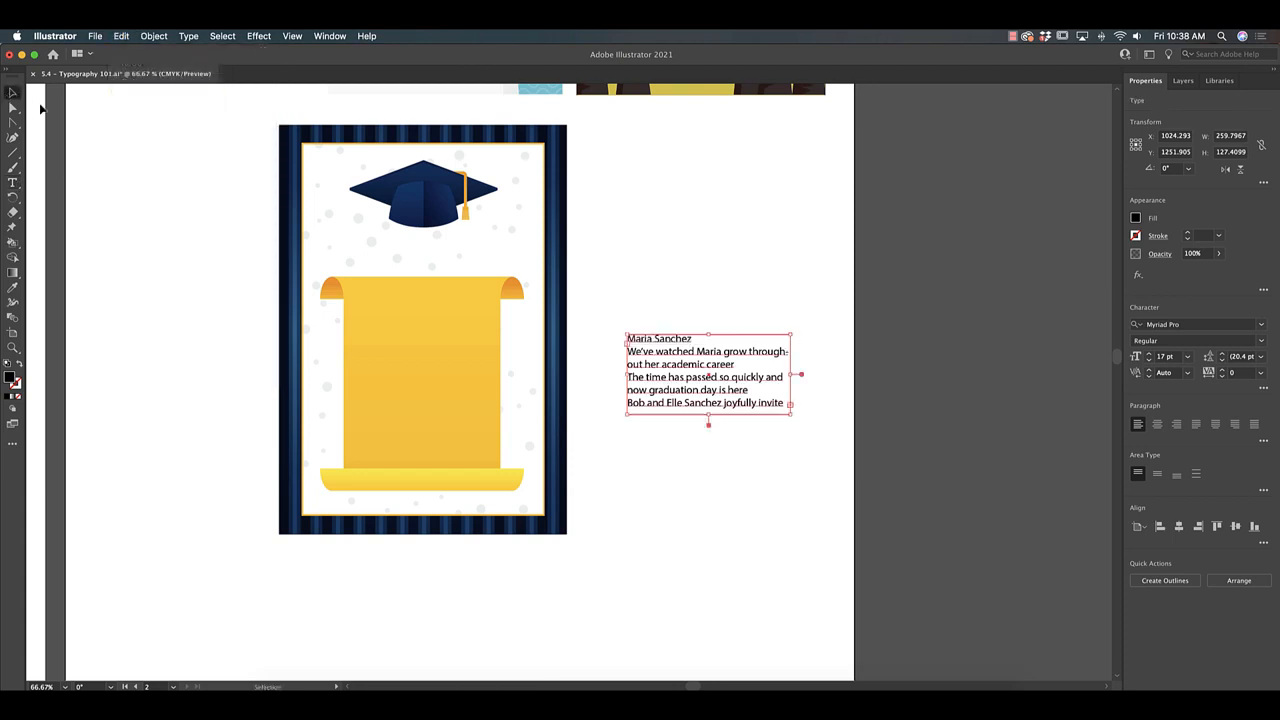
pyautogui.click(120, 36)
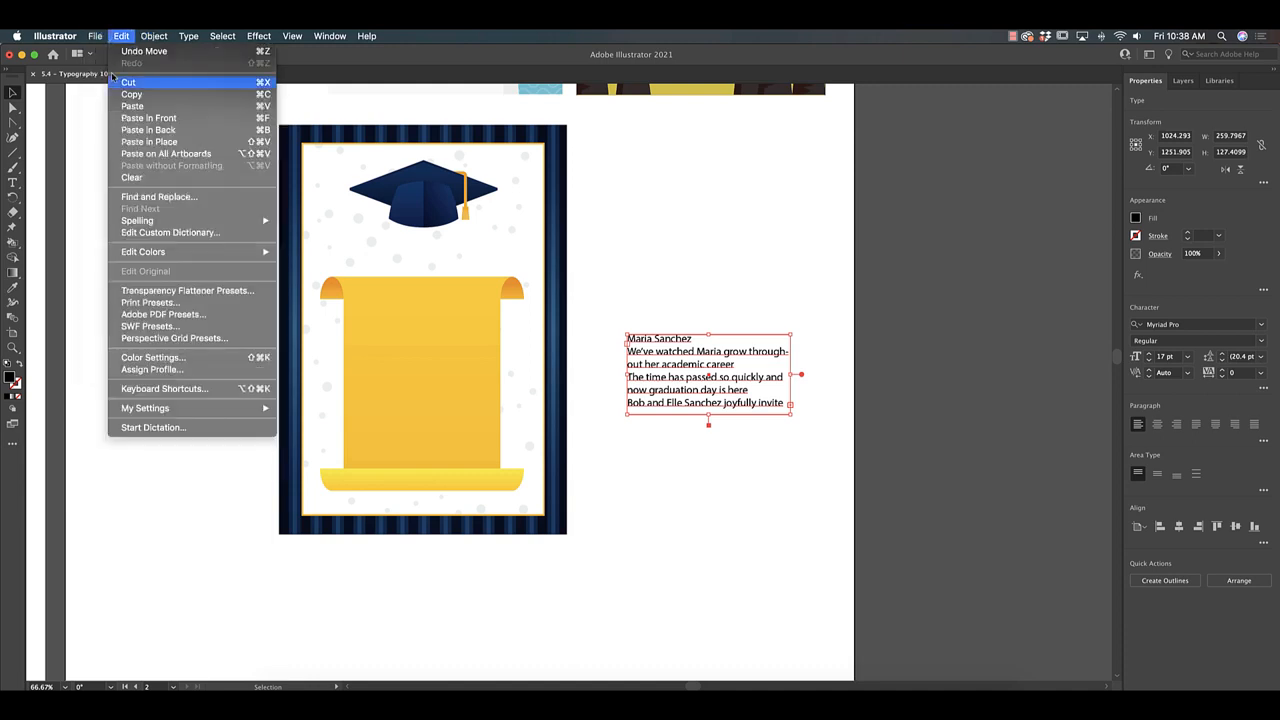
pyautogui.click(122, 119)
pyautogui.moveTo(650, 339); pyautogui.dragTo(491, 257)
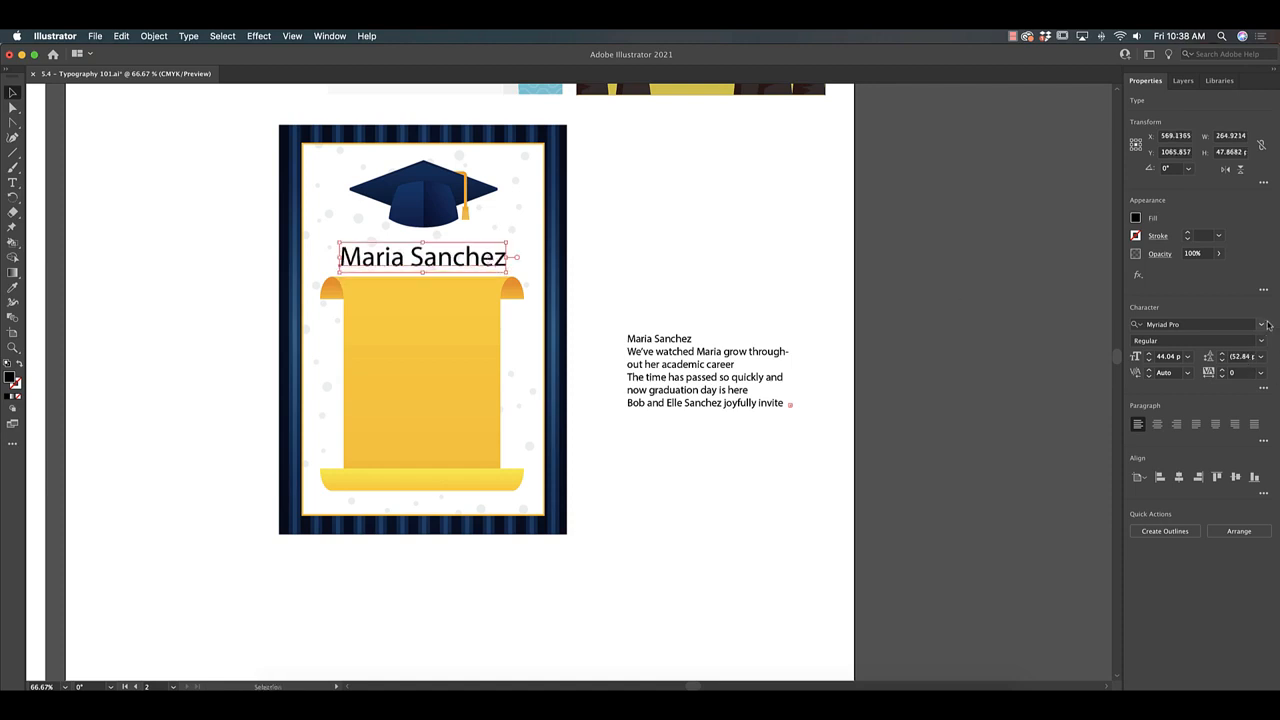
# Set the name's font to Arial Black and recentre it between the cap and the scroll.
pyautogui.click(1263, 326)
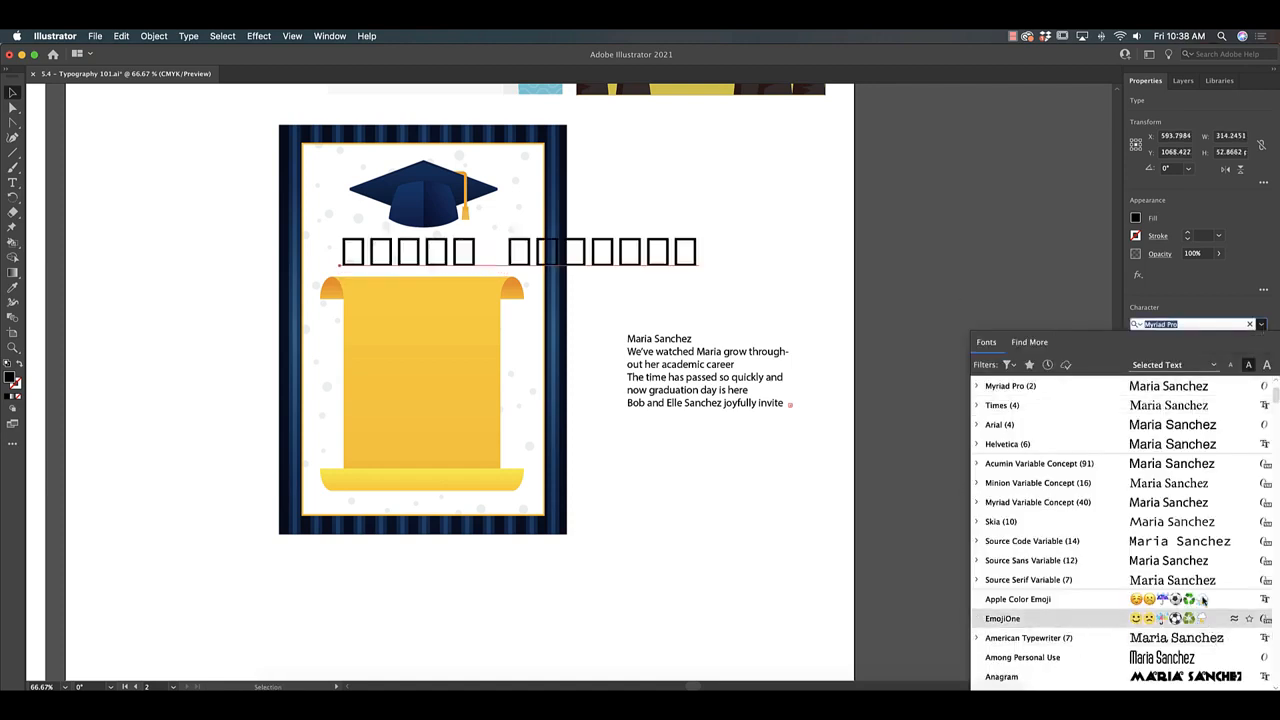
pyautogui.scroll(-5, 1196, 426)
pyautogui.click(1196, 426)
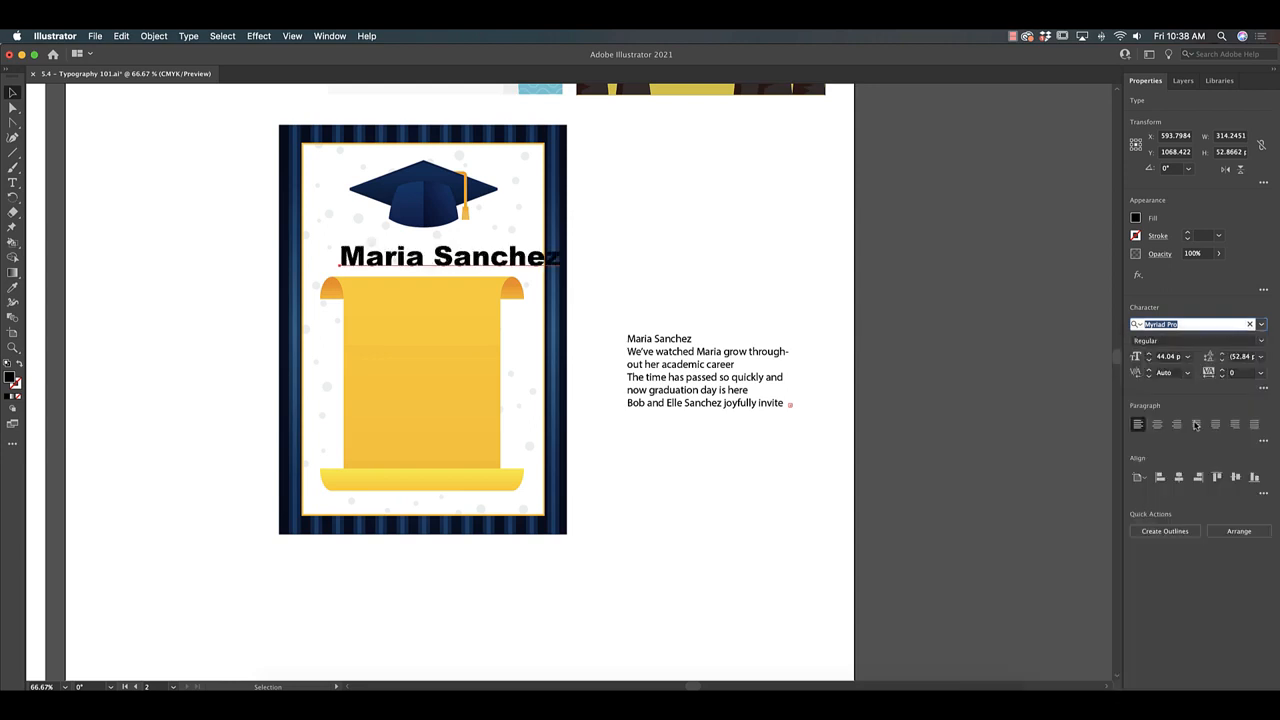
pyautogui.moveTo(500, 264); pyautogui.dragTo(470, 260)
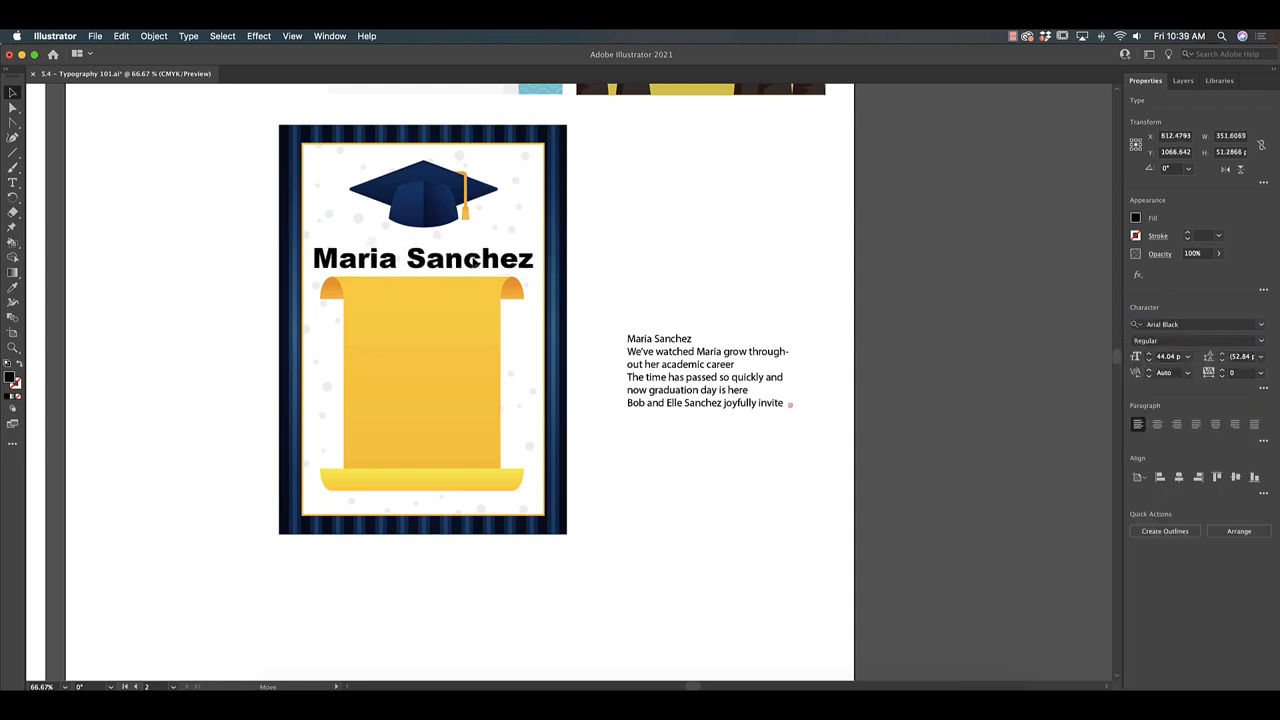
# Recolour the name with the navy blue sampled from the graduation cap using the Eyedropper.
pyautogui.click(1135, 218)
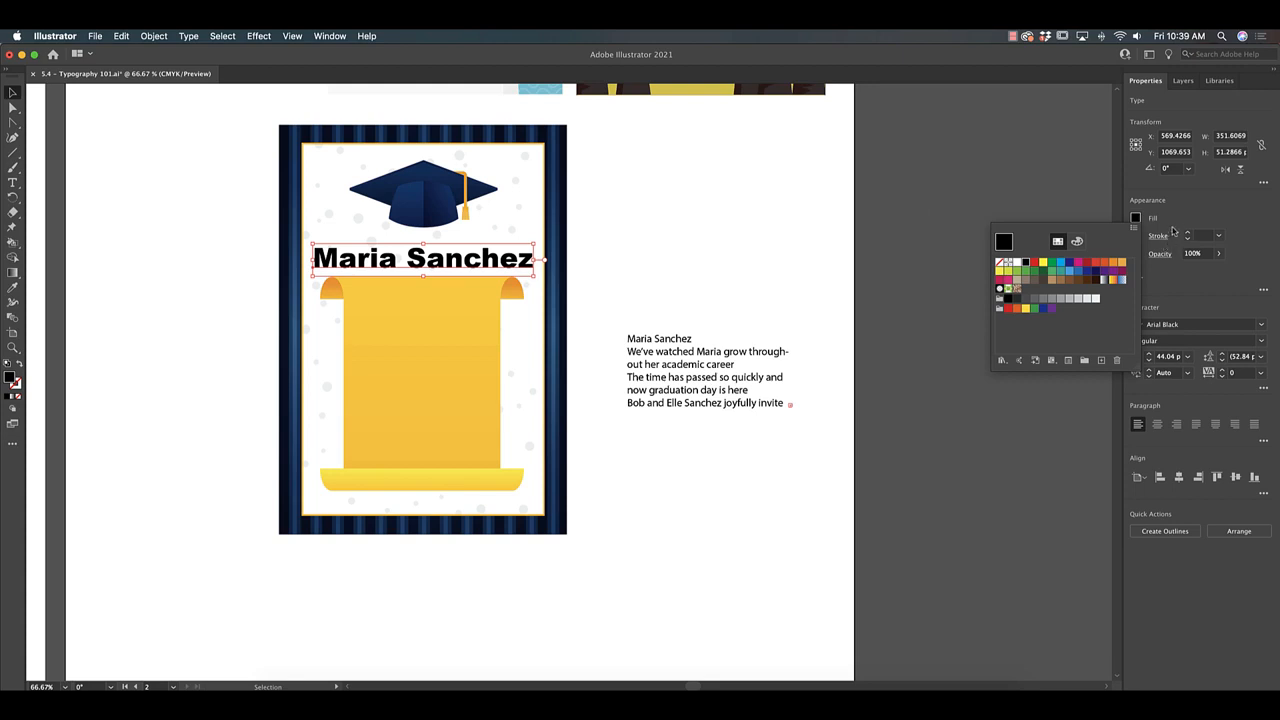
pyautogui.click(12, 287)
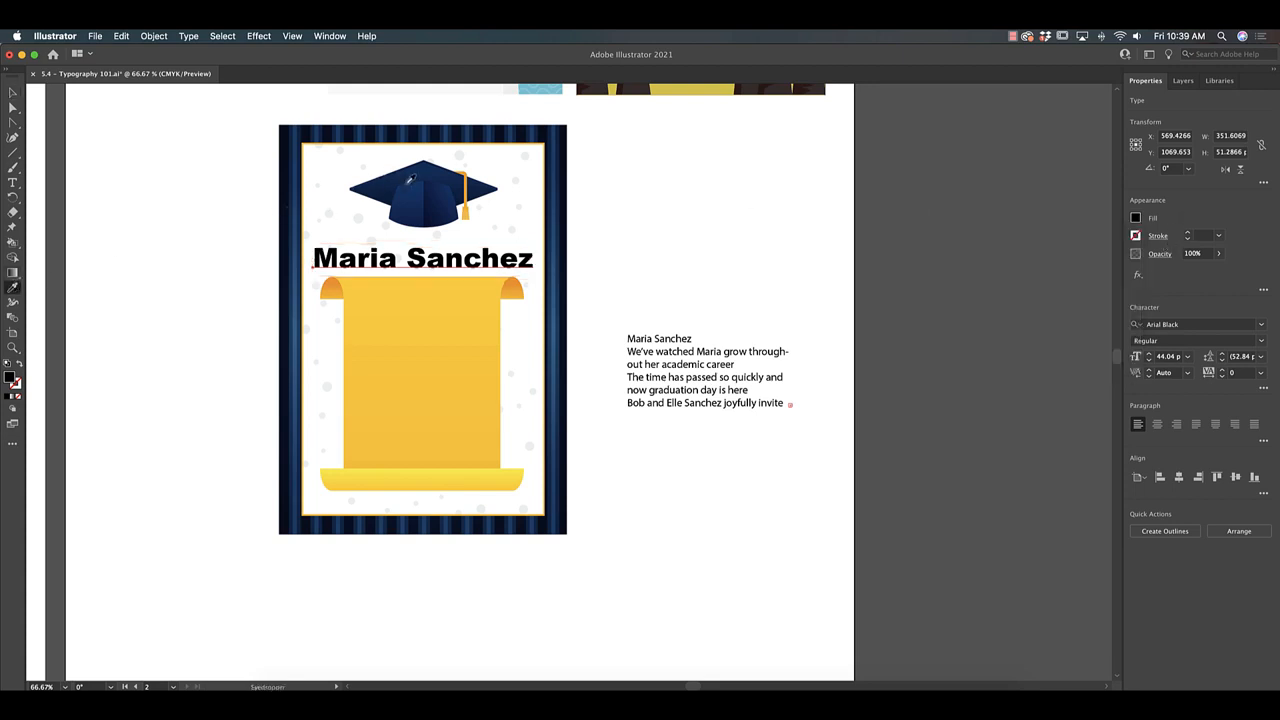
pyautogui.click(408, 190)
pyautogui.press('v')
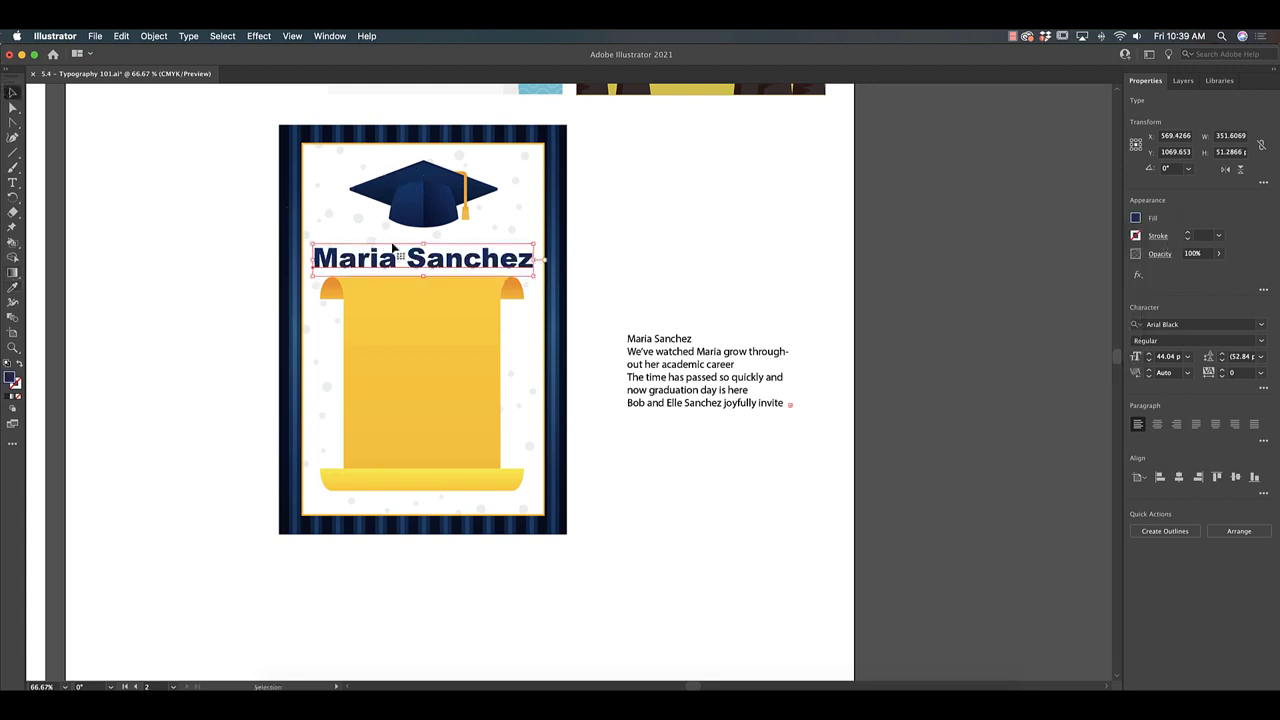
pyautogui.click(772, 486)
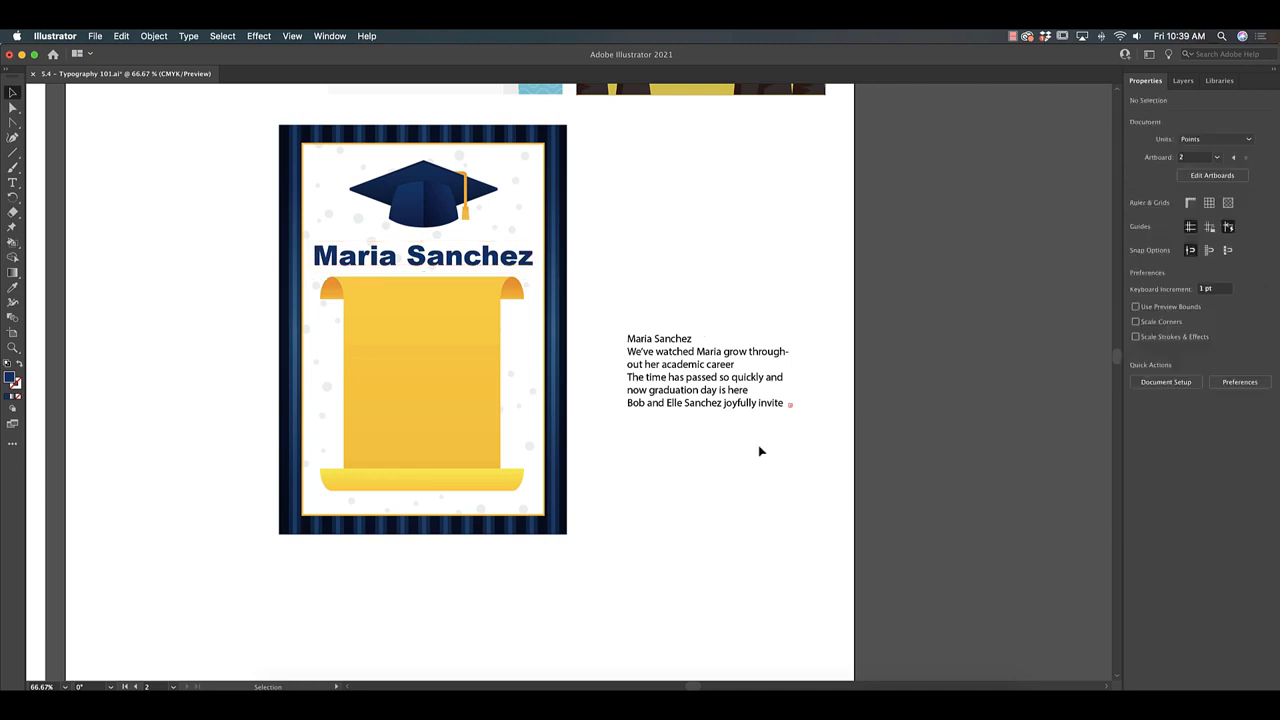
# Enlarge the invitation wording's text frame to about 319 by 312 pt to fit all of the overflowing text.
pyautogui.click(717, 380)
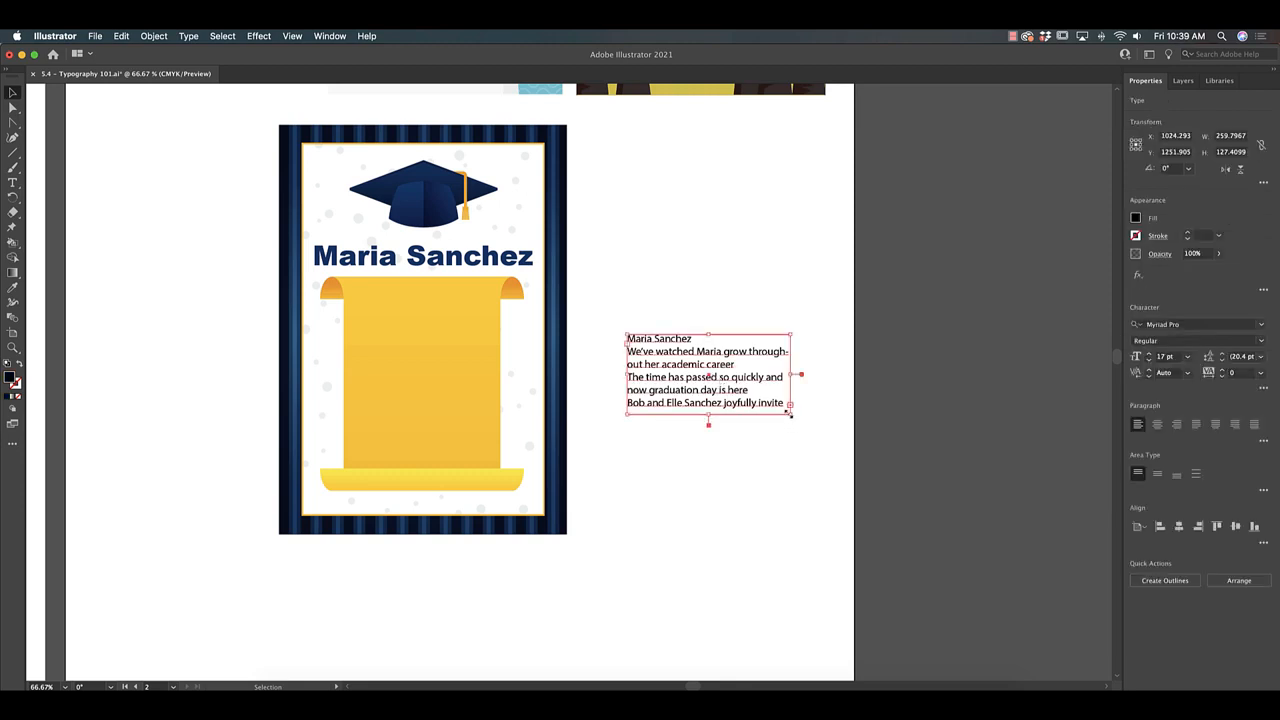
pyautogui.moveTo(789, 413); pyautogui.dragTo(828, 530)
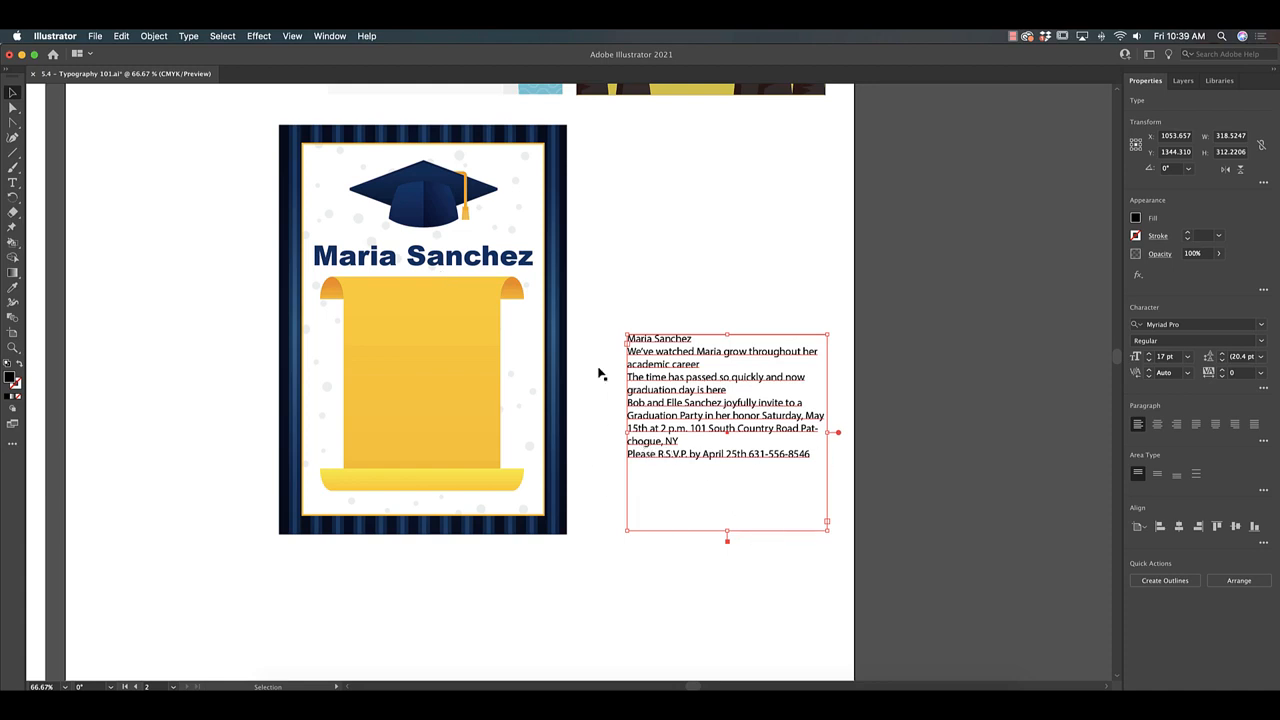
pyautogui.click(520, 636)
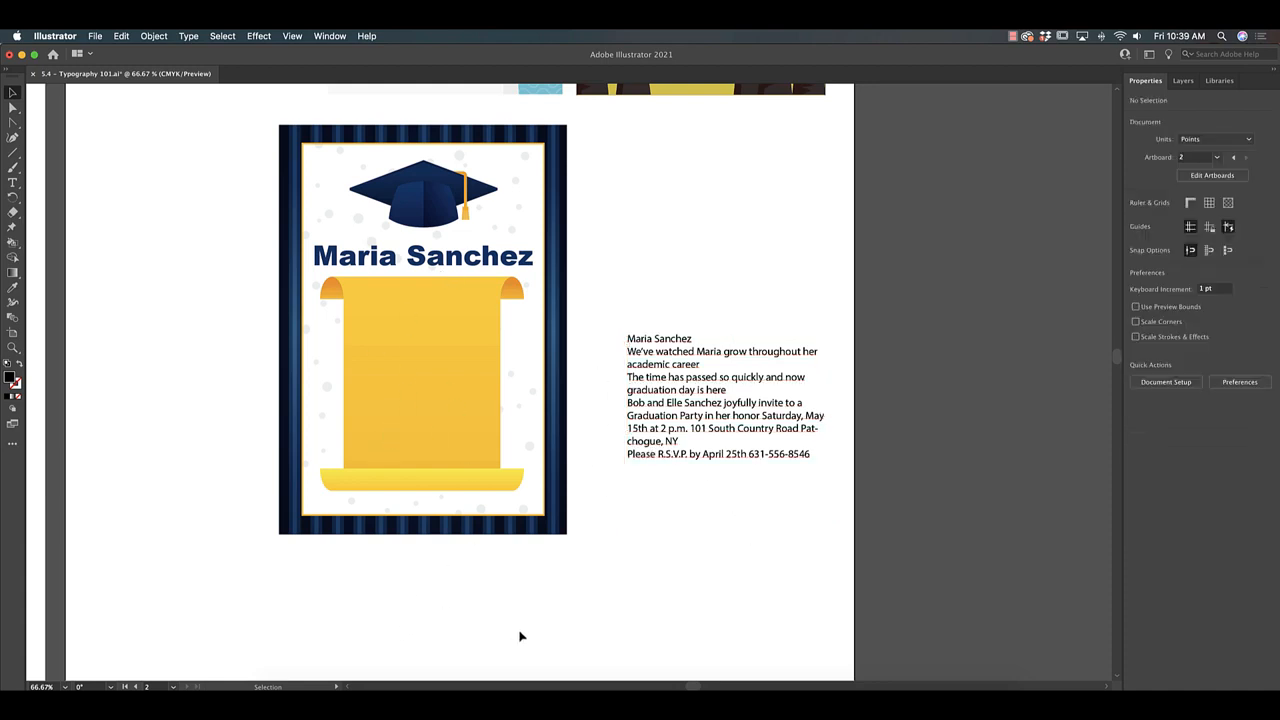
pyautogui.click(823, 434)
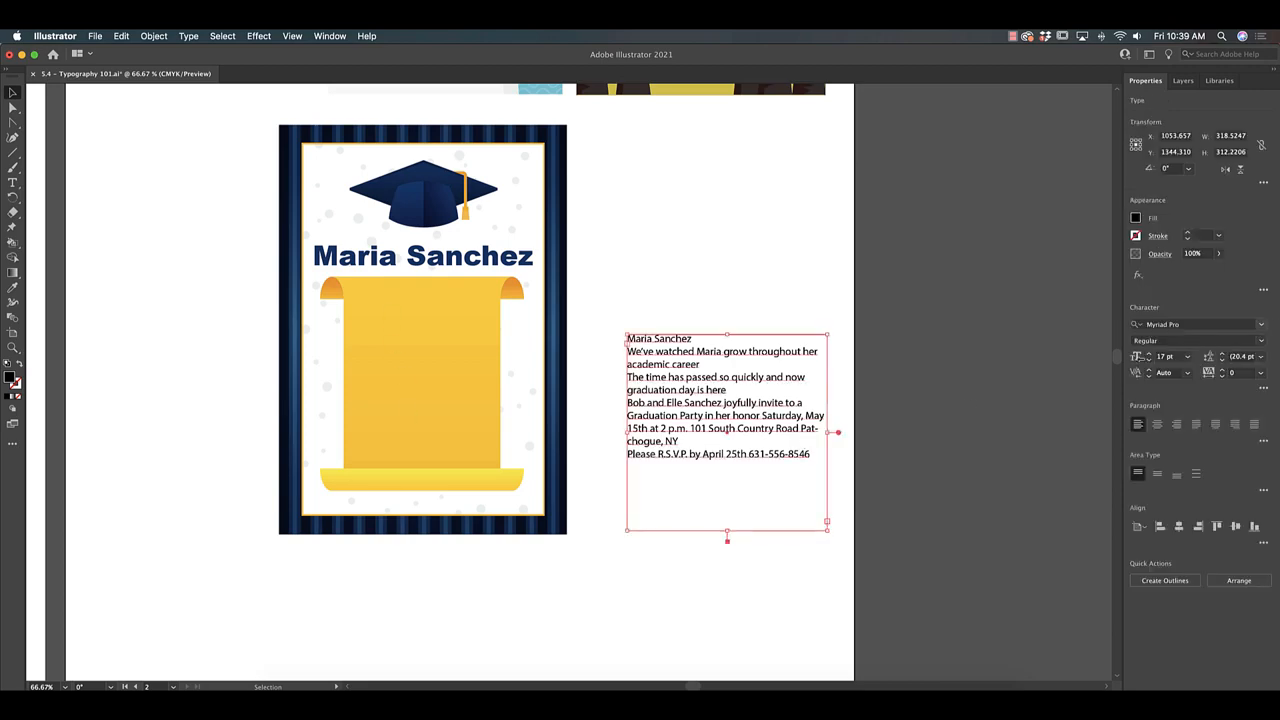